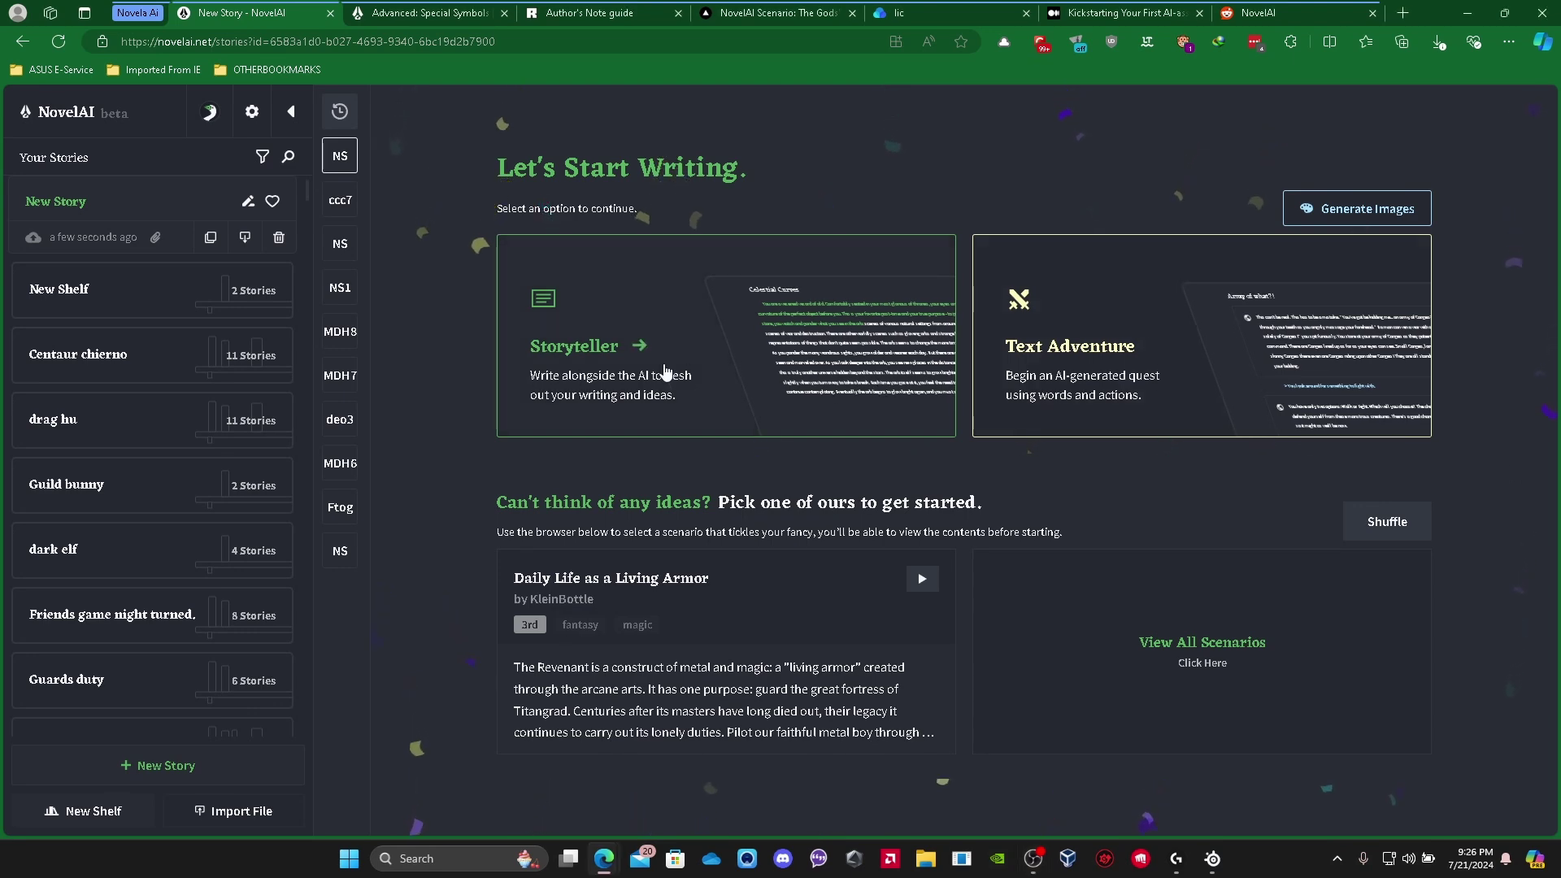
- Start a new Storyteller story and collapse the story library sidebar
click(664, 371)
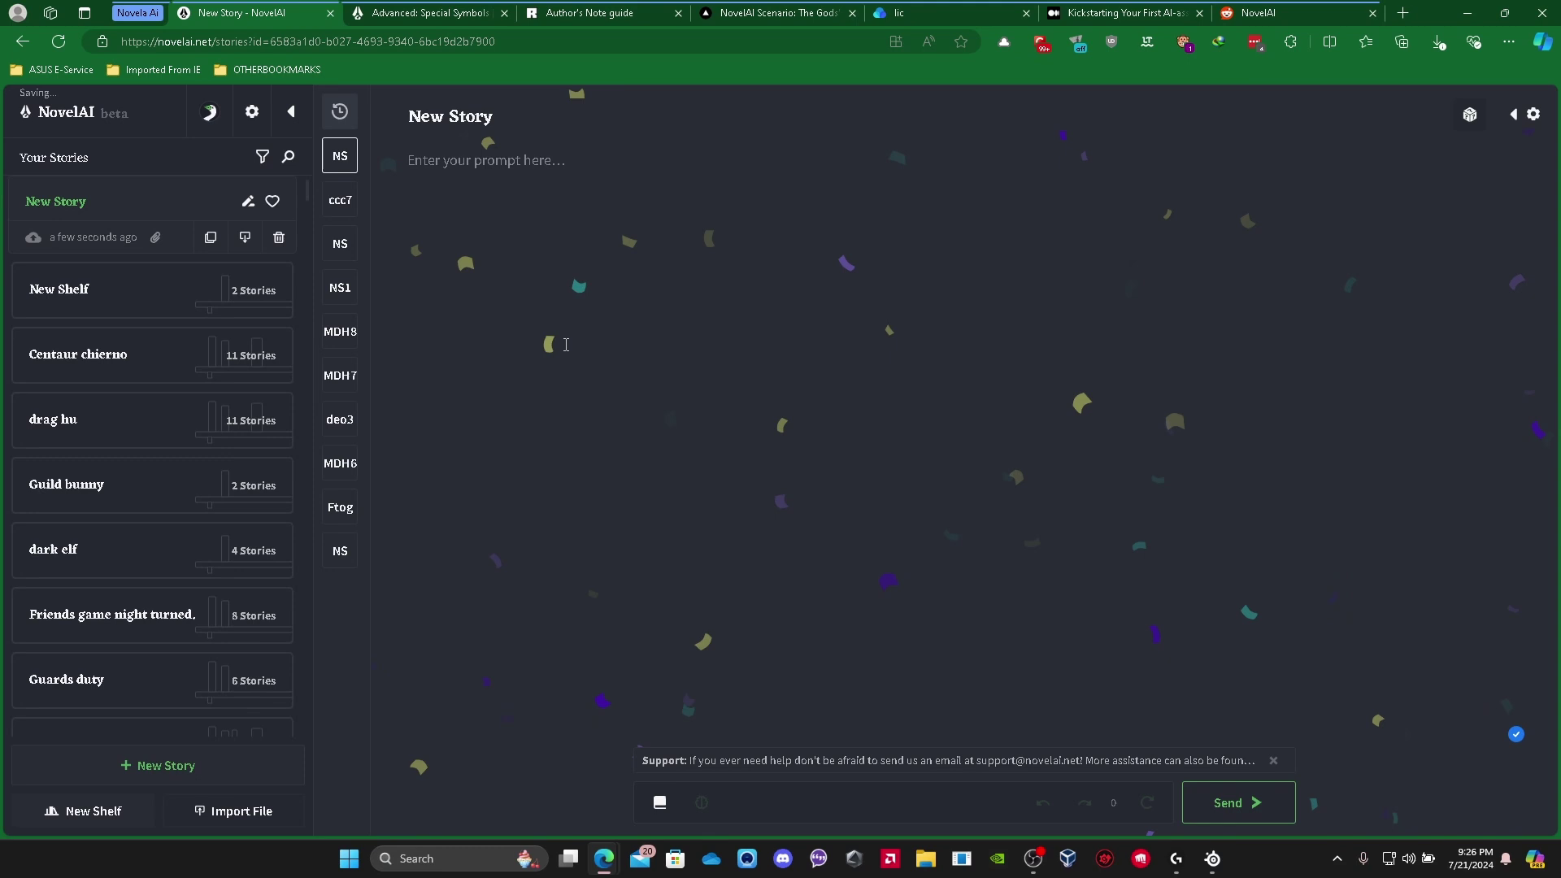
click(291, 112)
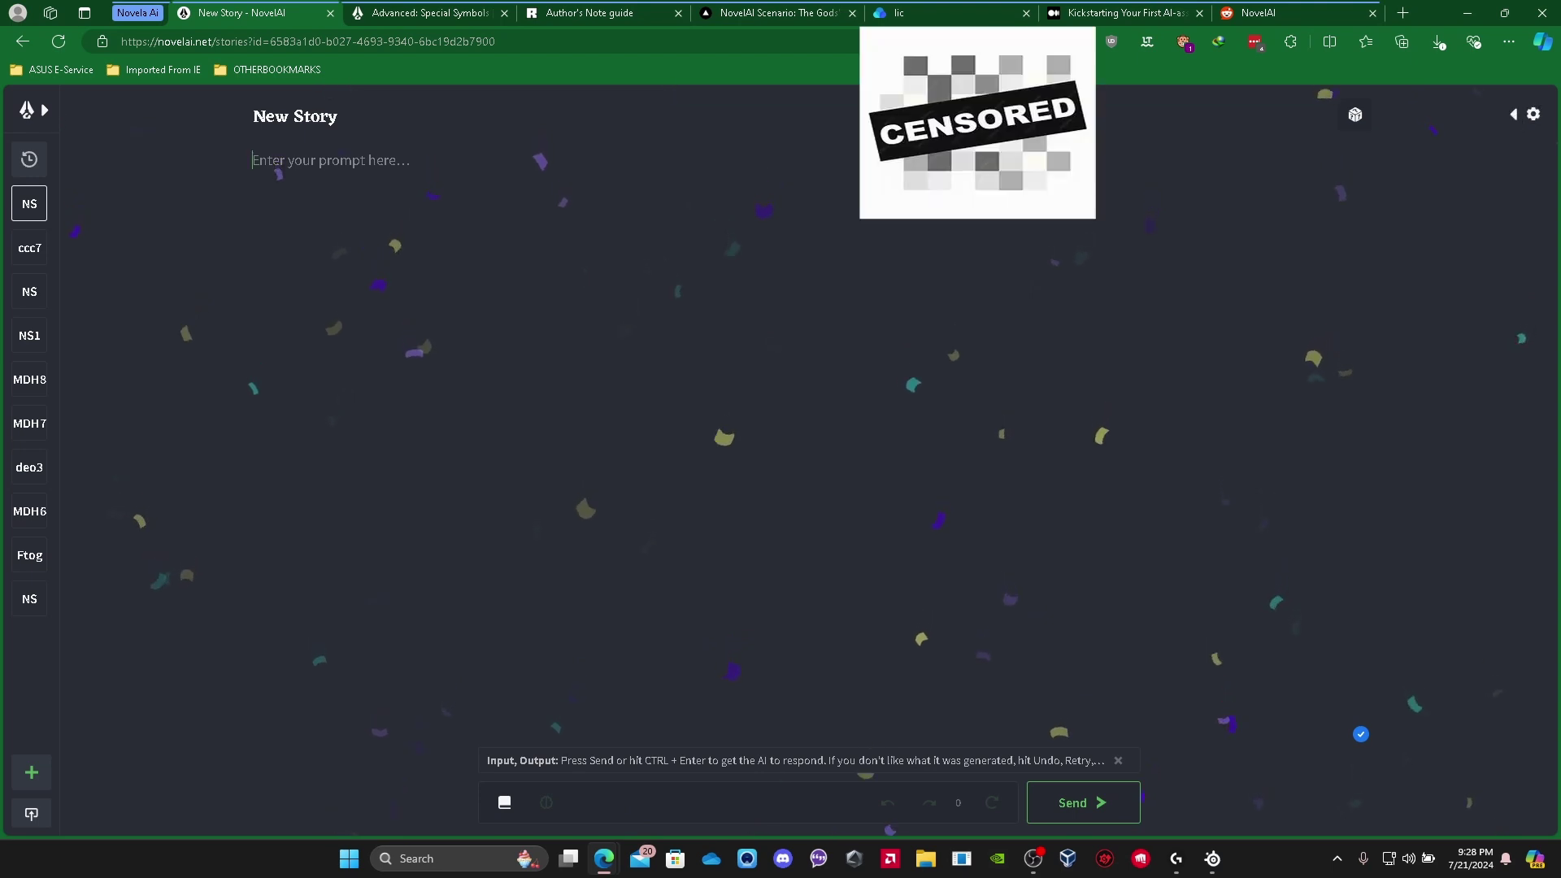
- Set the AI module to Instruct (Experimental) and bring up the 'How does Instruct work?' guide
click(1011, 221)
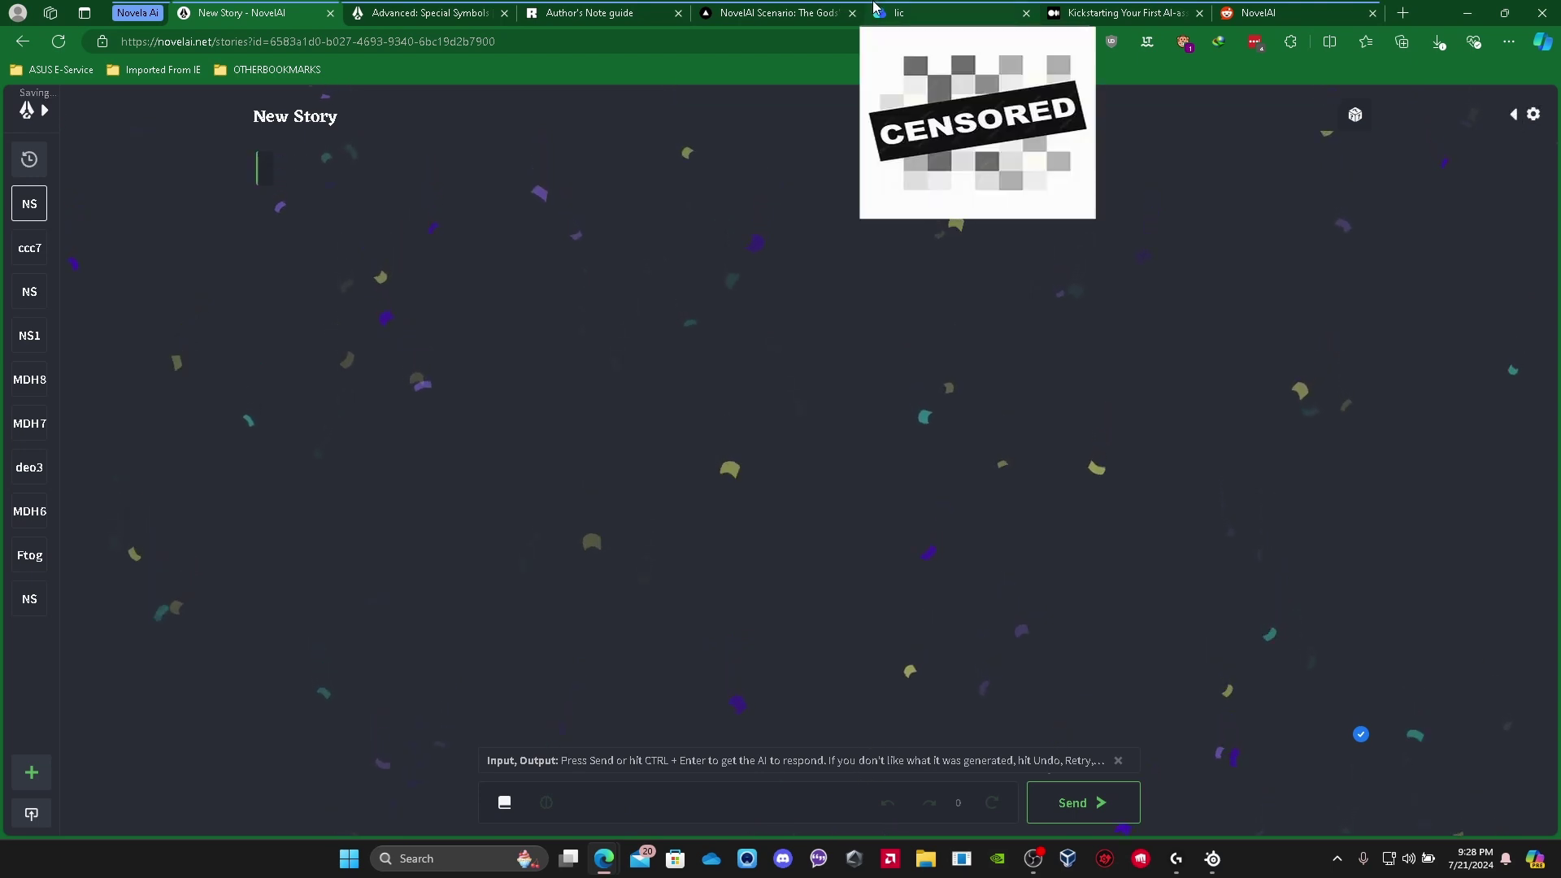
click(1514, 114)
click(1383, 351)
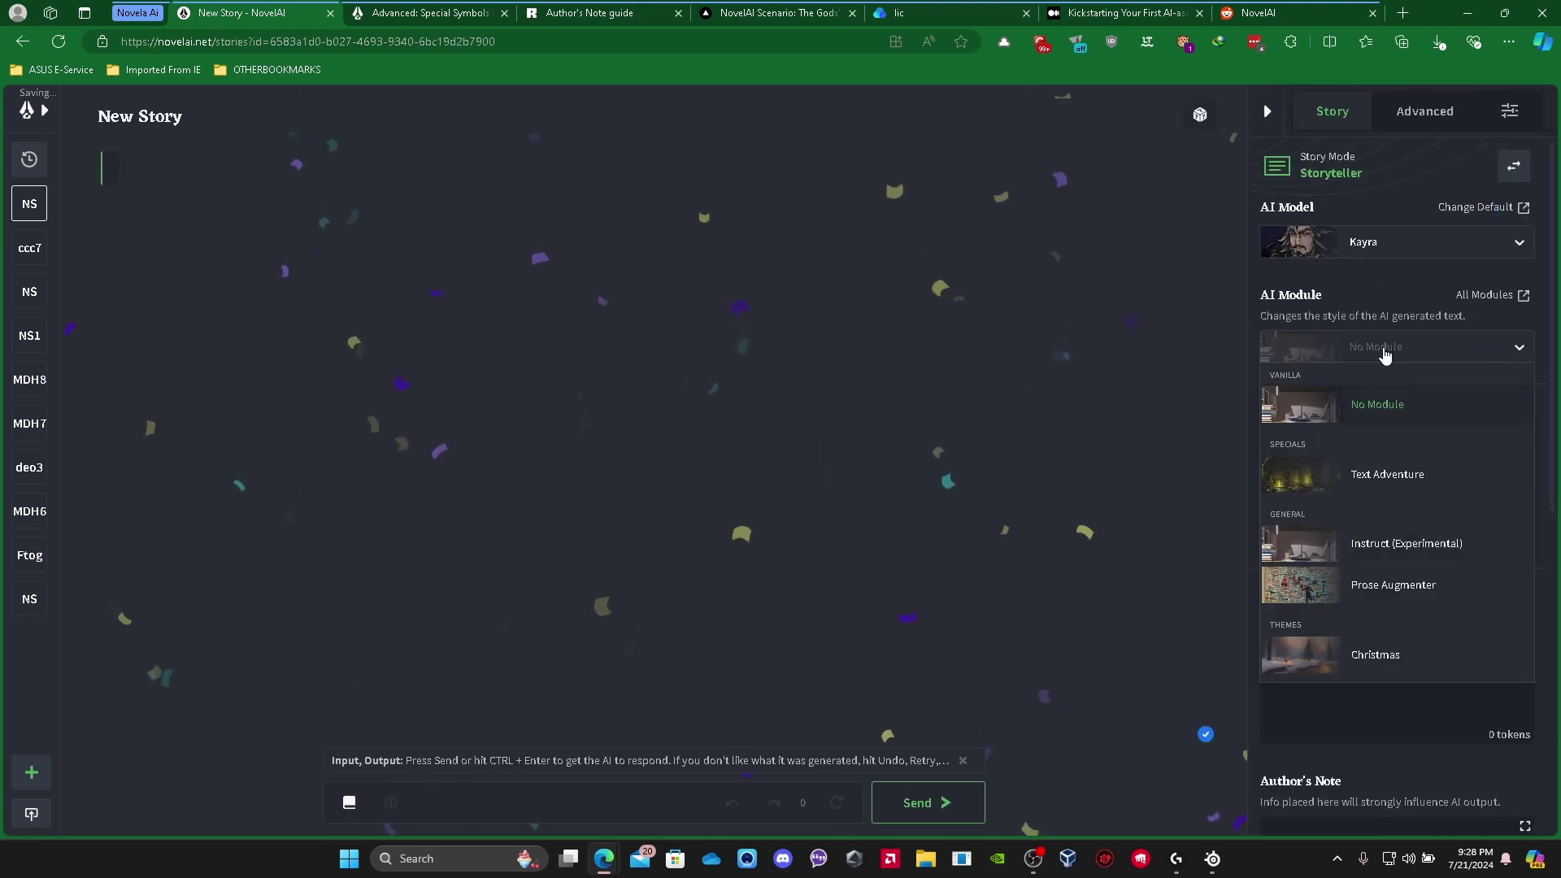
click(1397, 544)
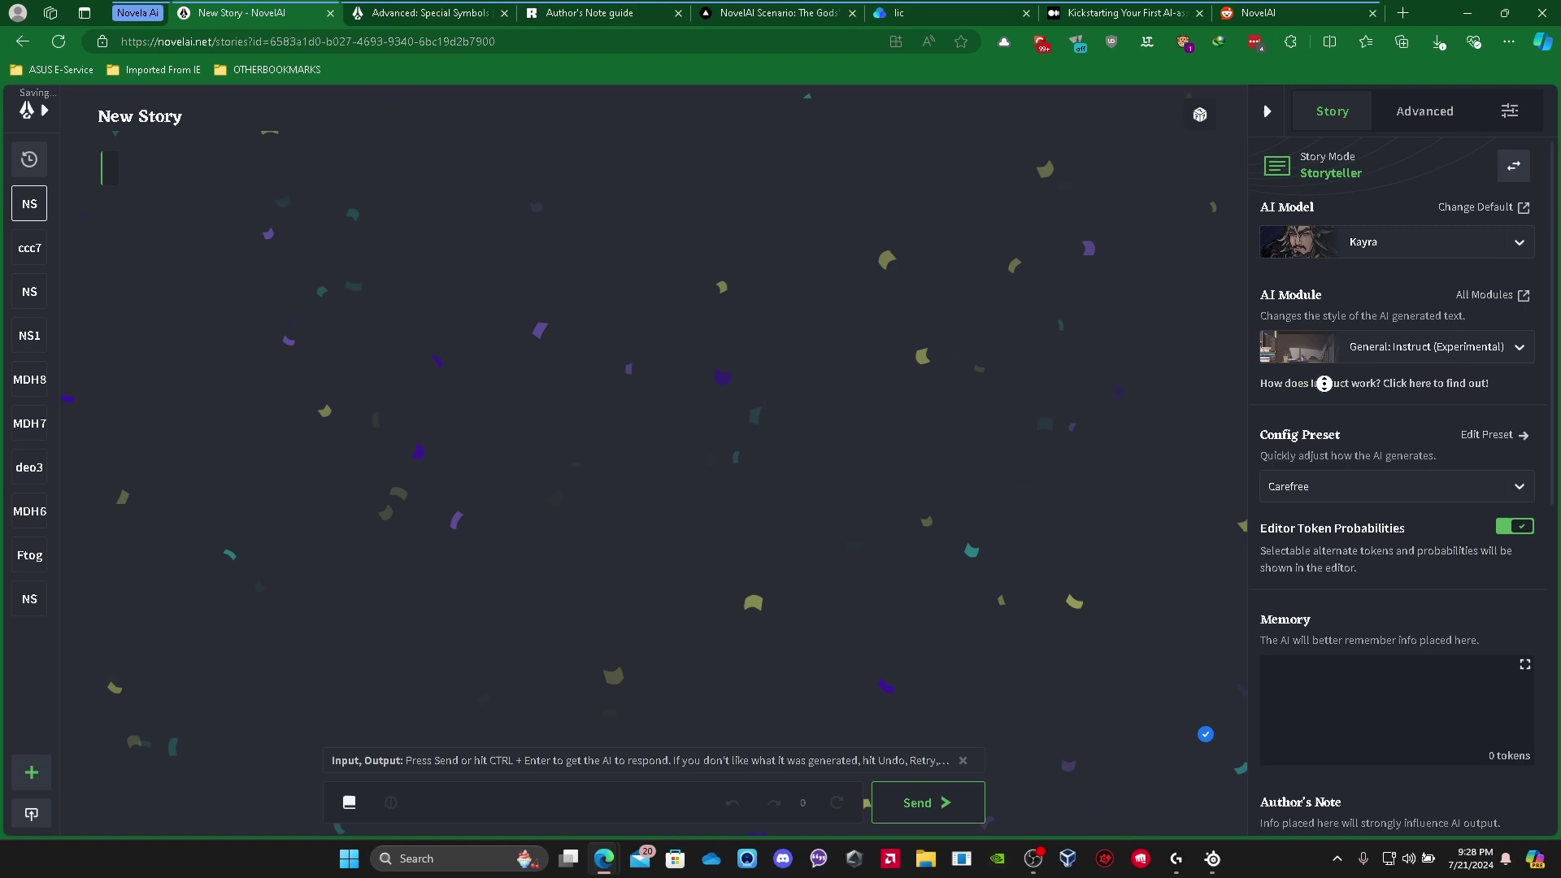
click(1327, 384)
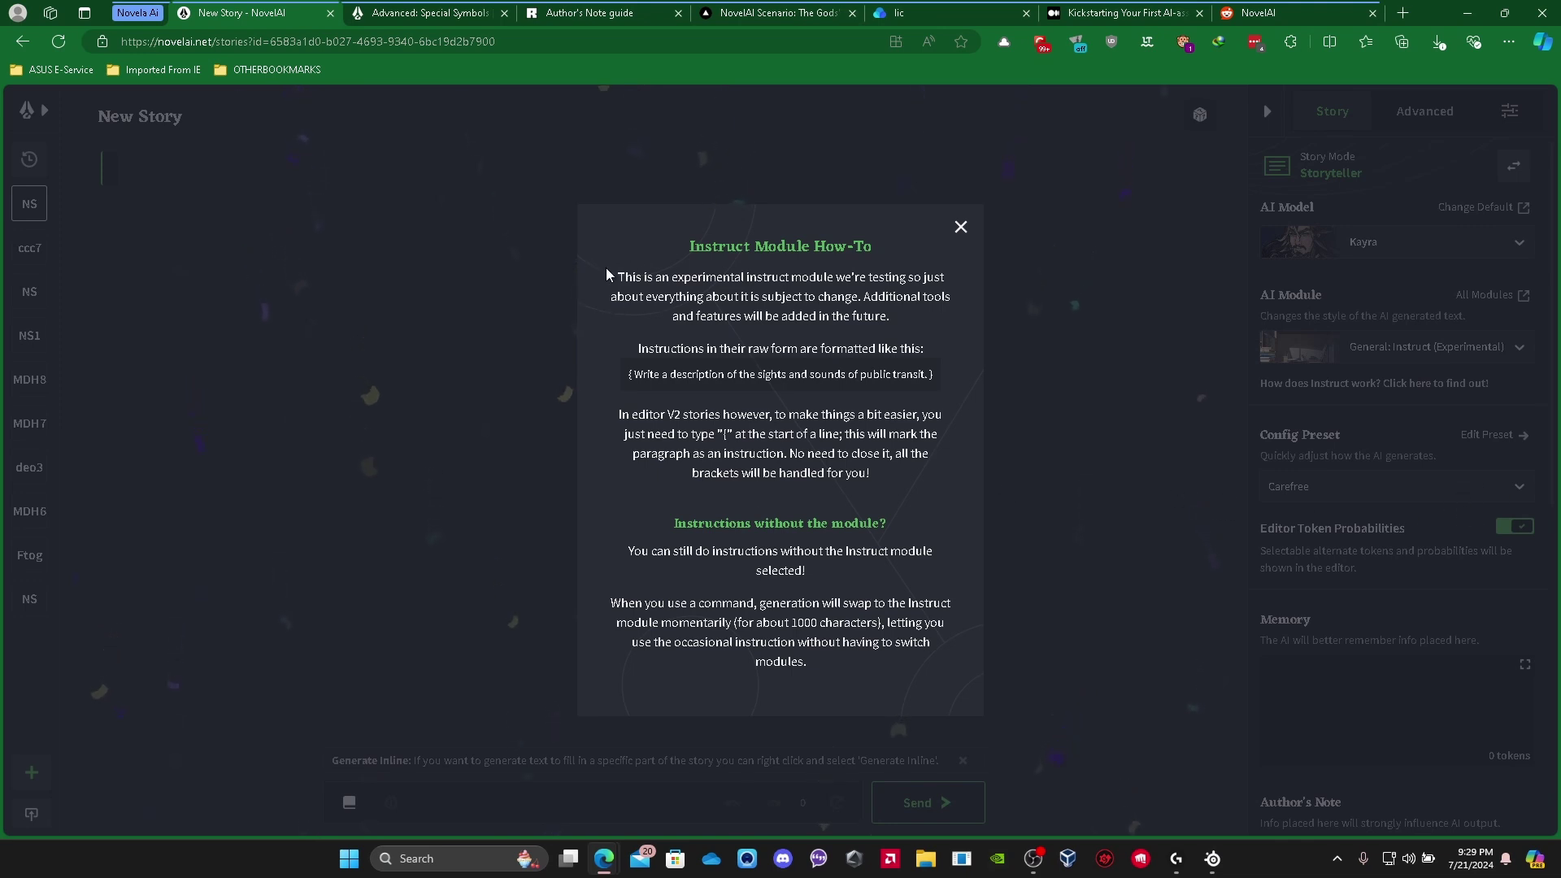
- Read the Instruct Module How-To guide, then close it
drag(793, 282, 935, 385)
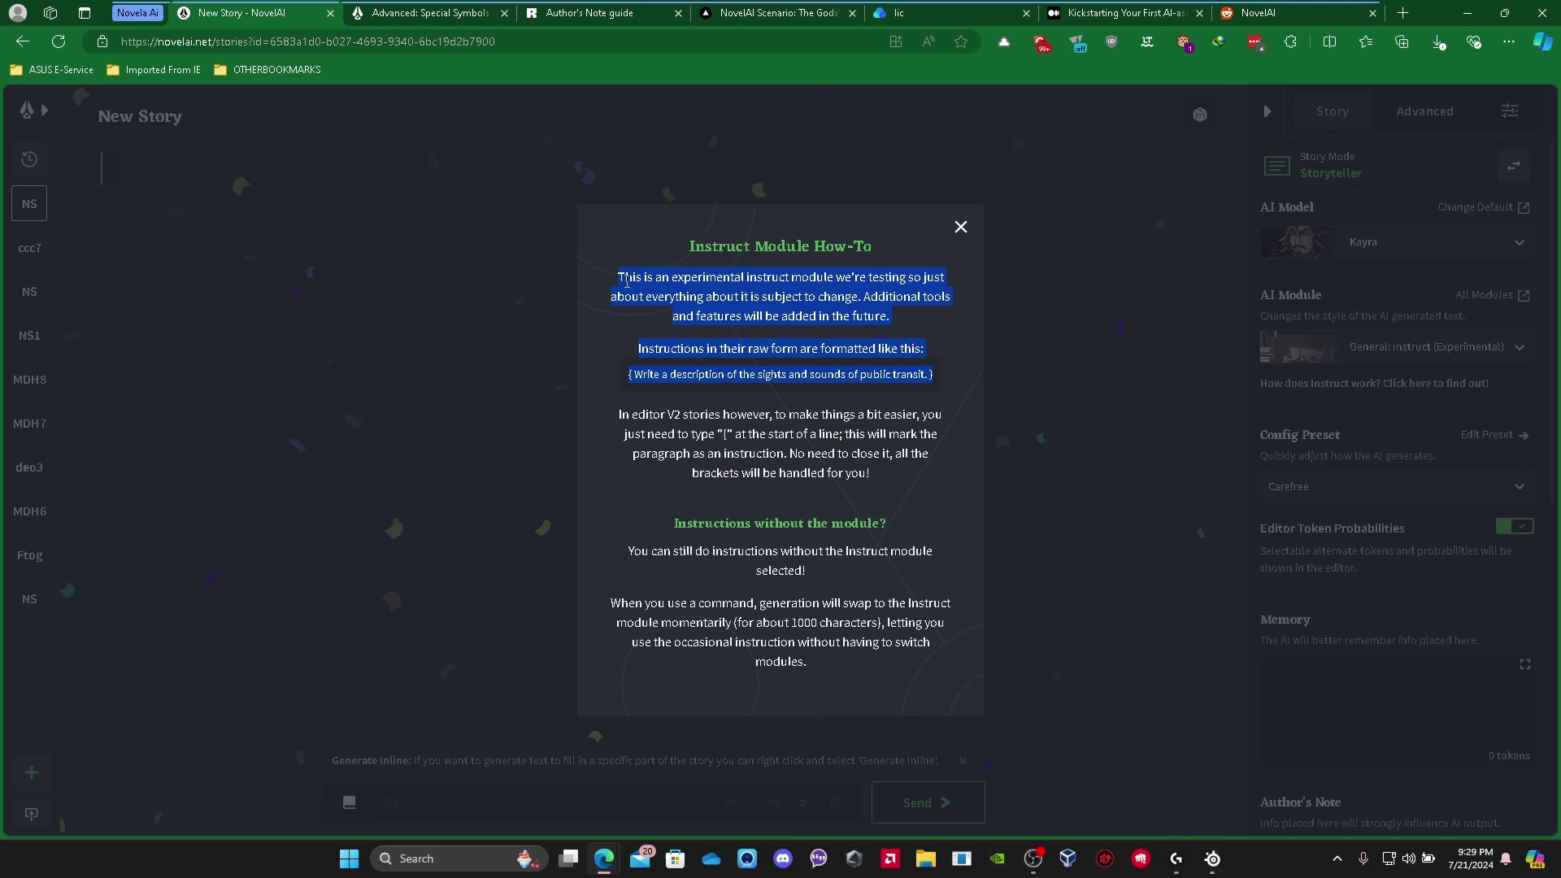
click(561, 268)
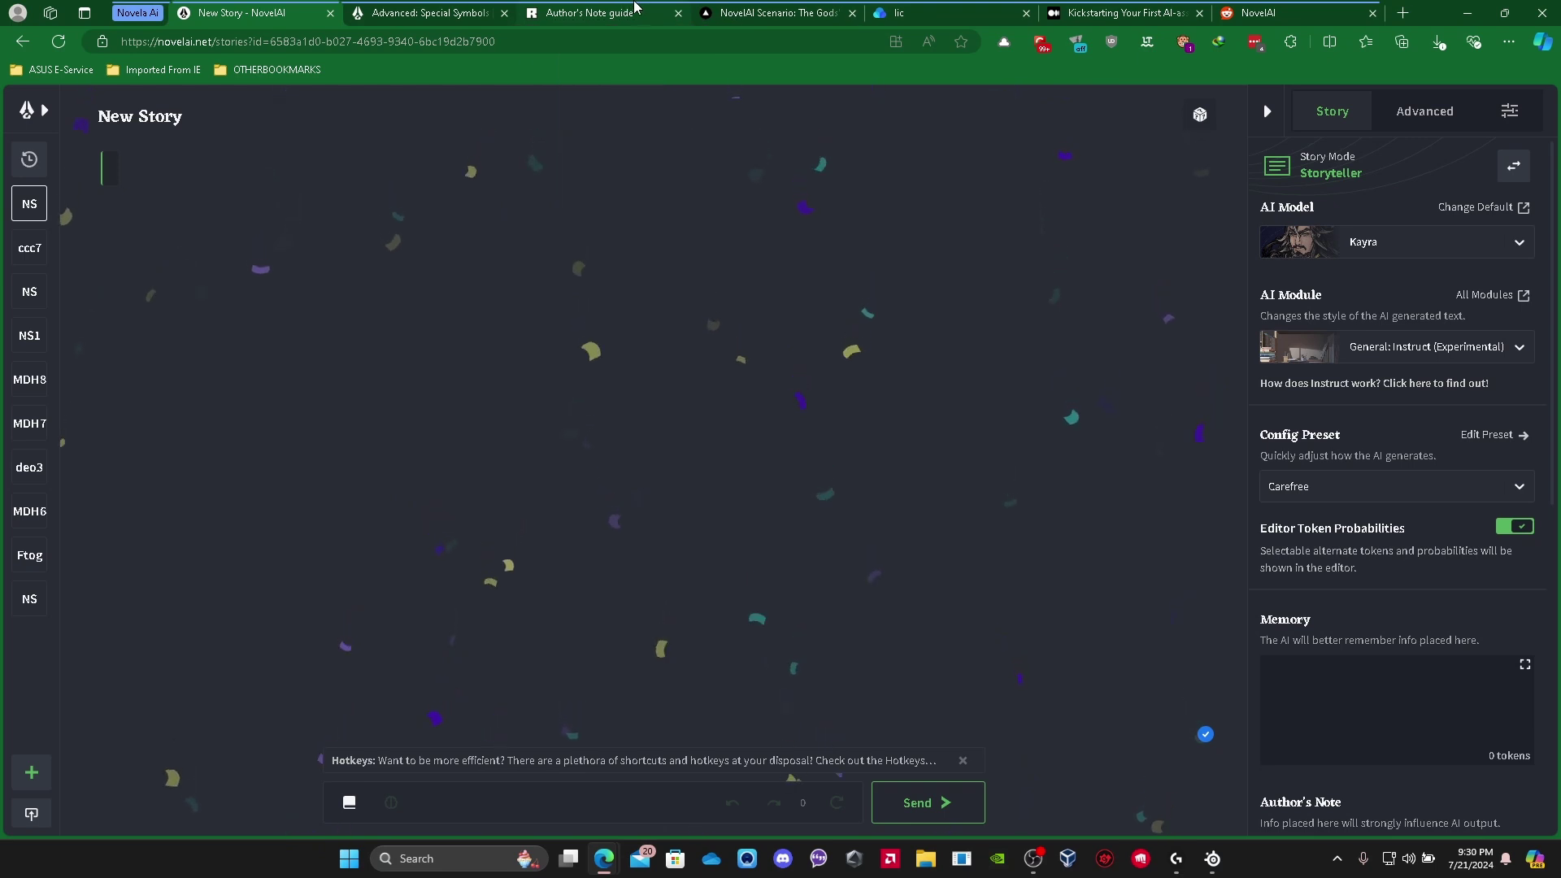
- Enter the instruction 'Make a scene about kights sparring.' and generate an opening paragraph
text(Make a scene about )
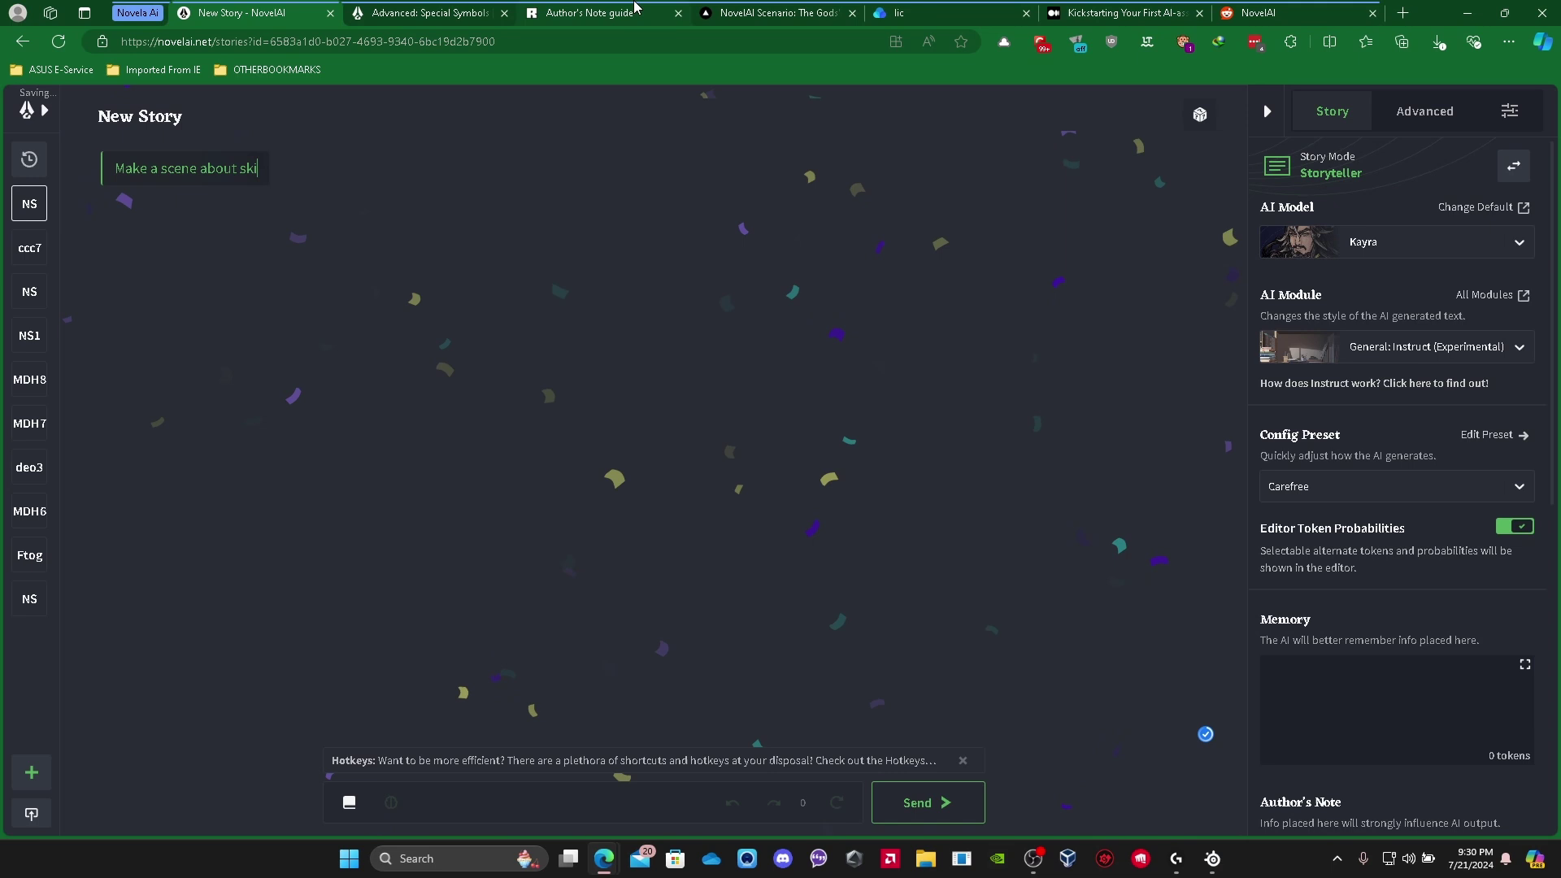
text(kigh)
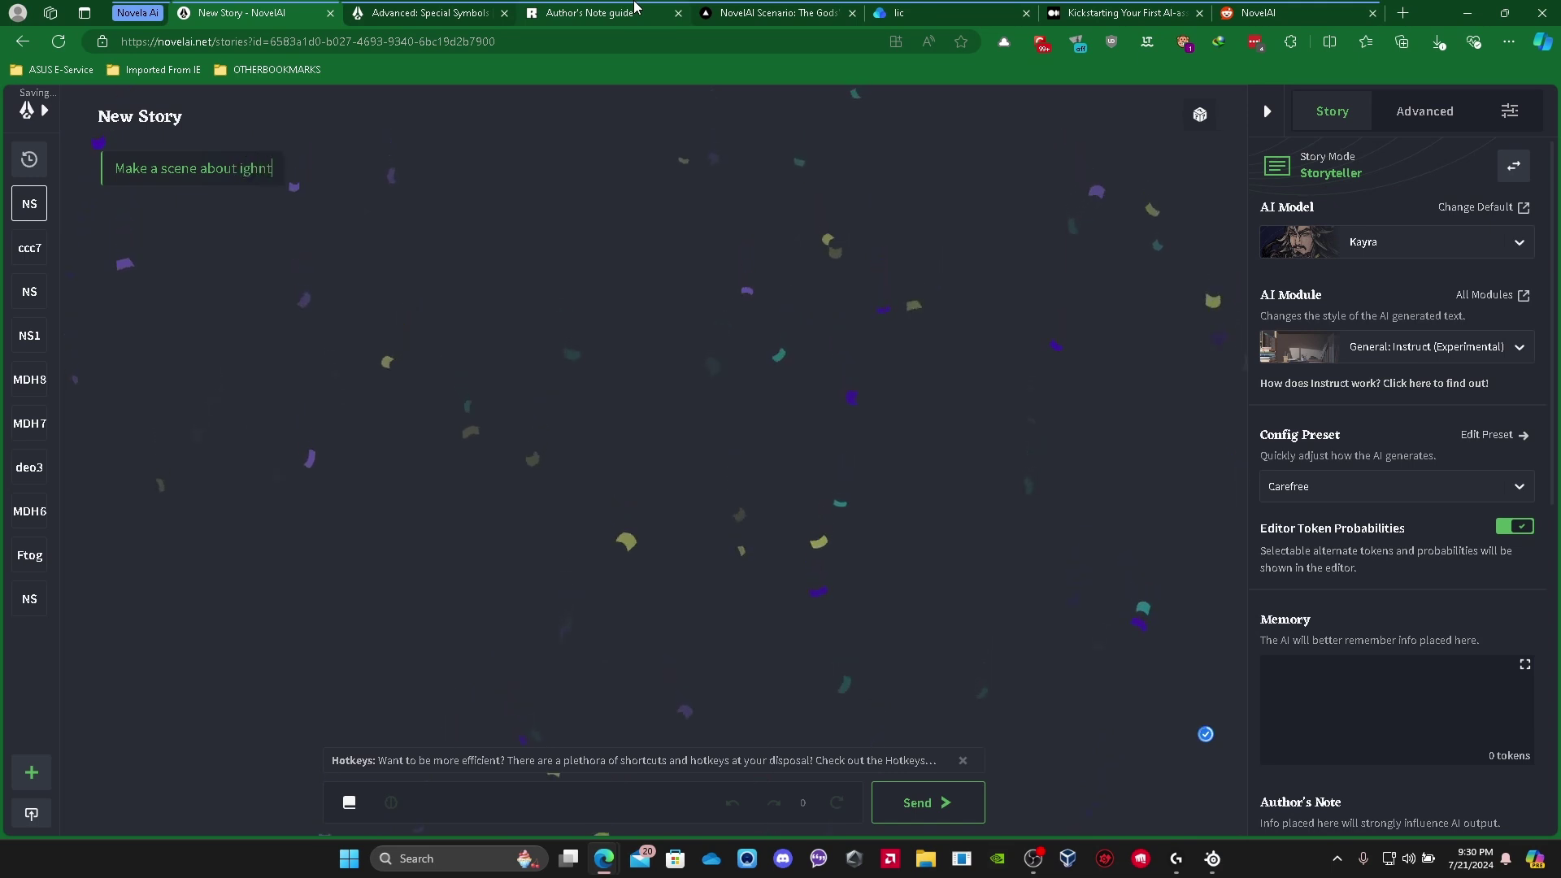
text(ts sparring.)
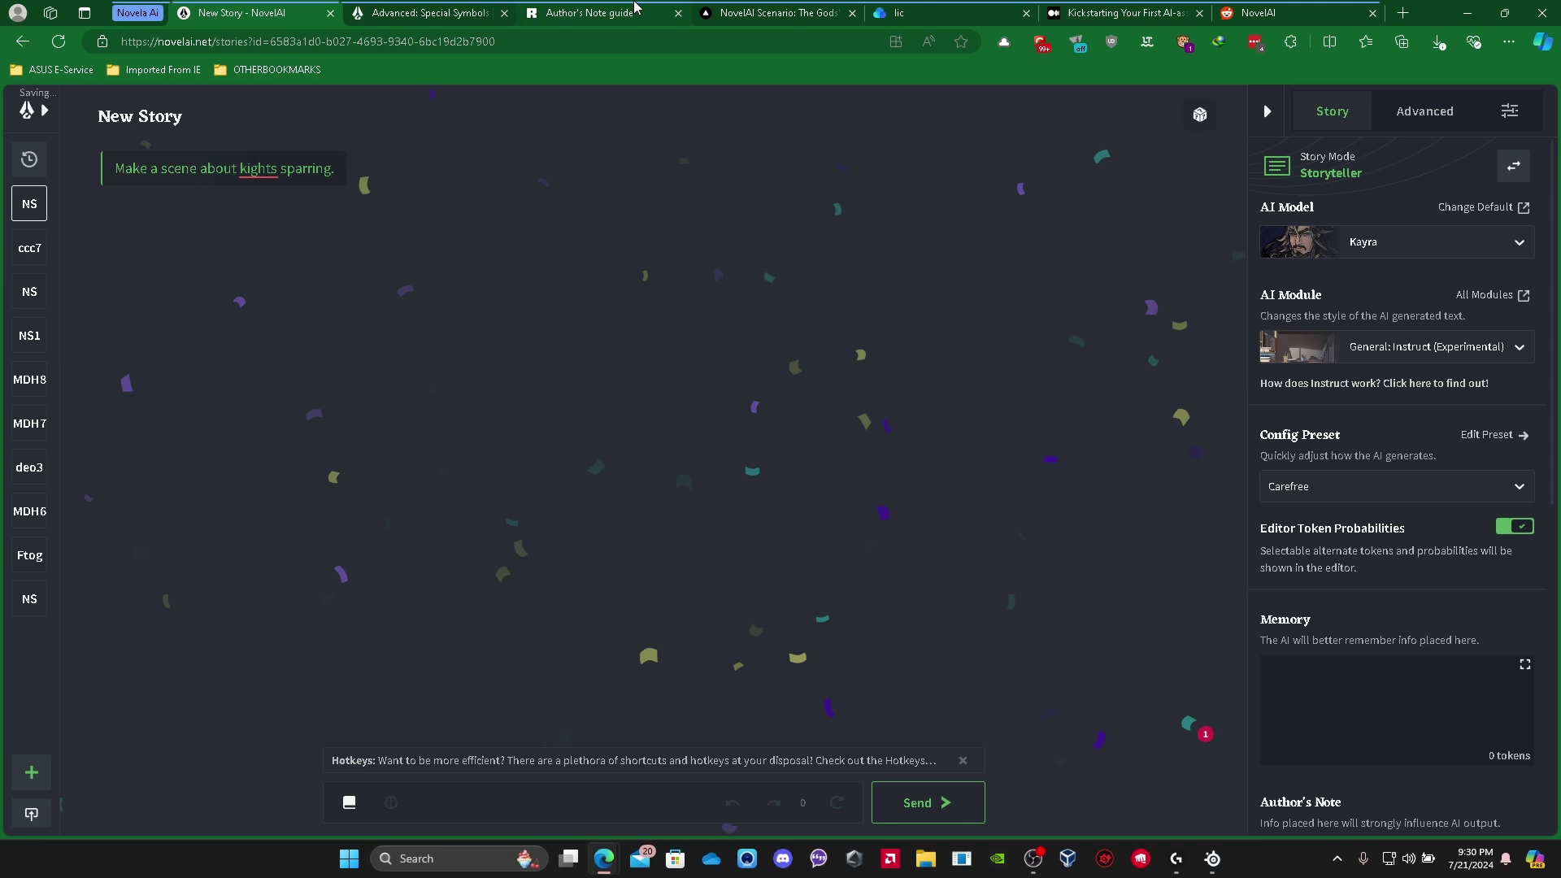
key(ctrl+Return)
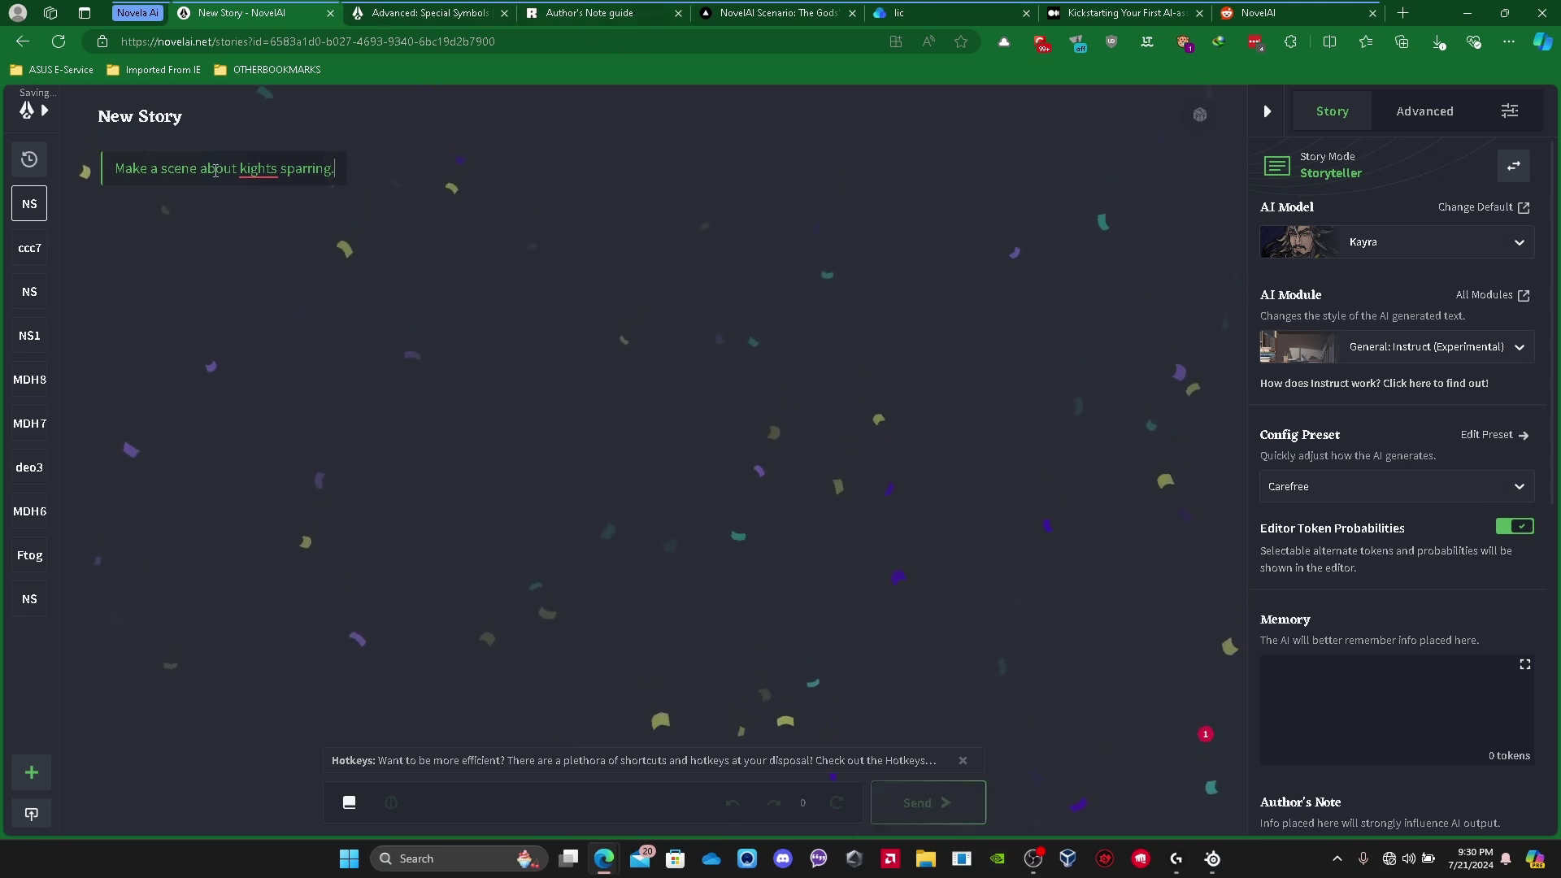
mouse_move(259, 168)
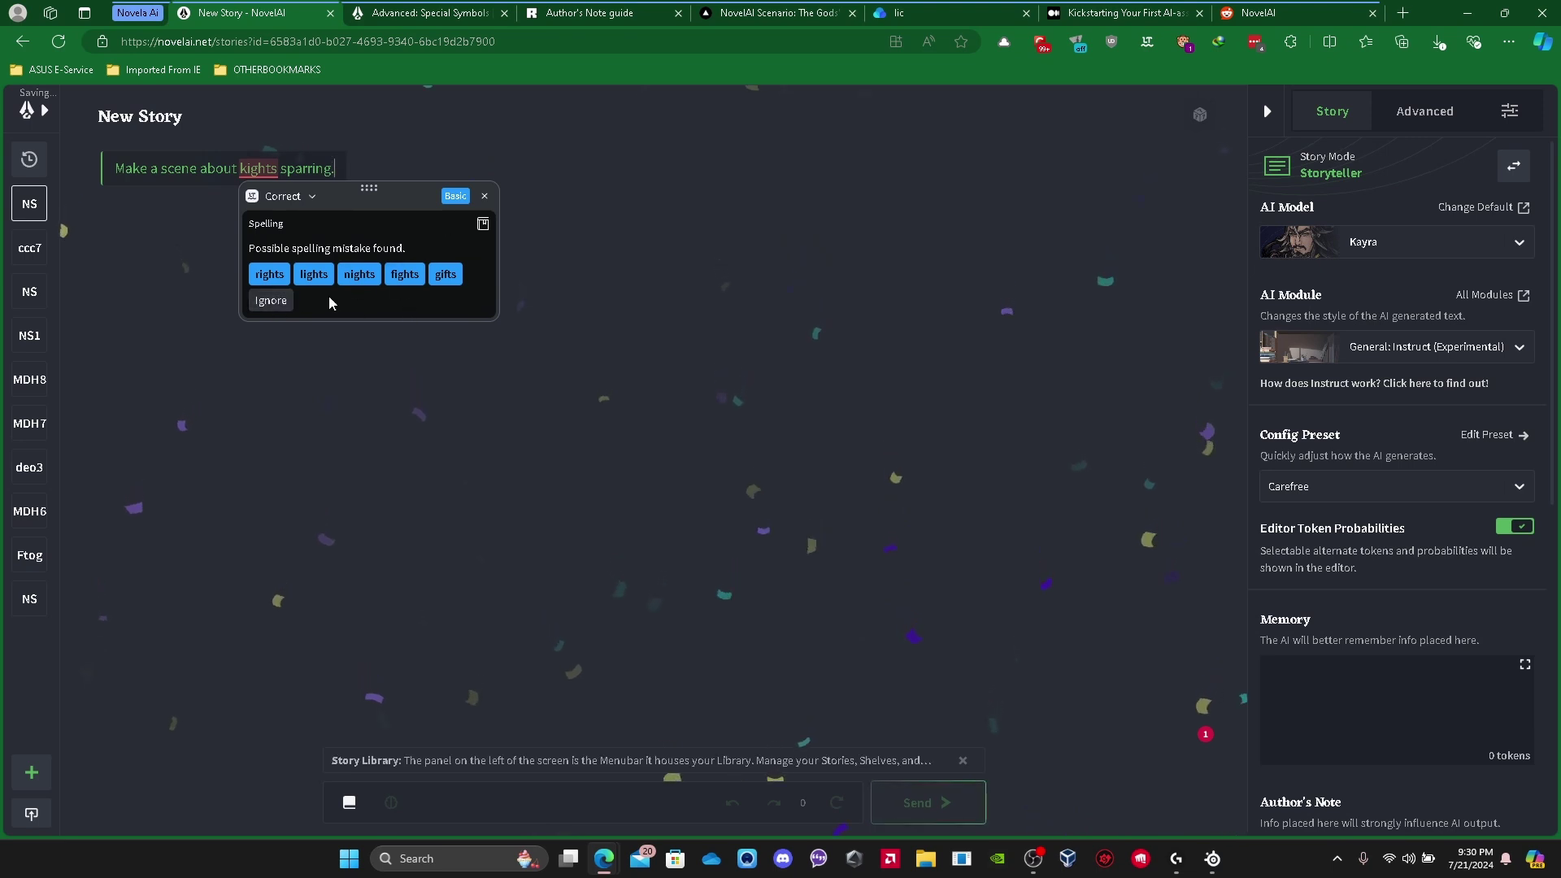
key(ctrl+Return)
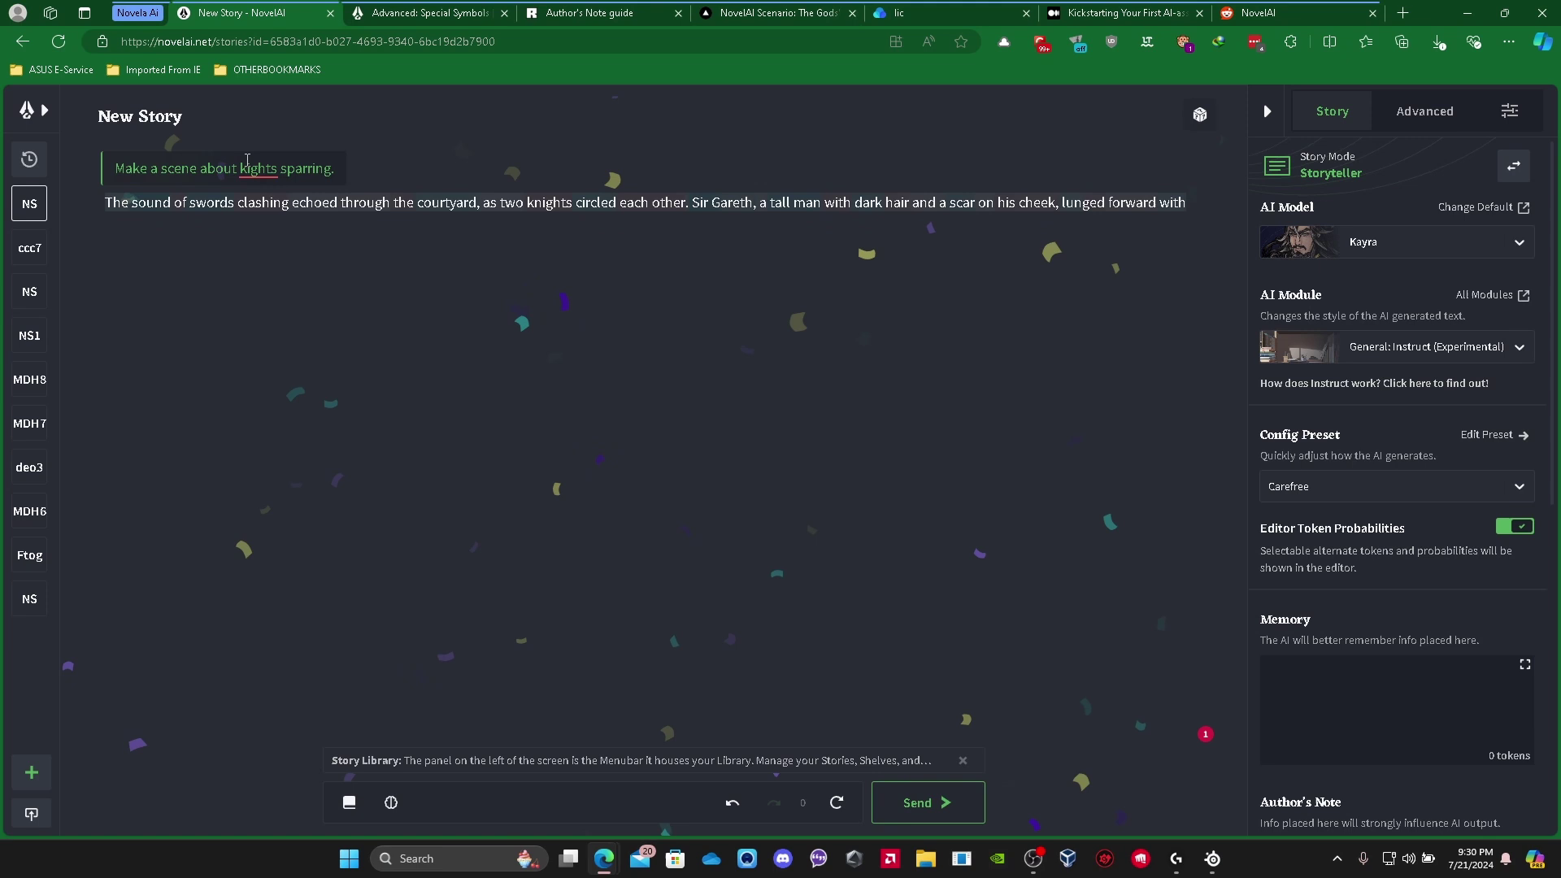
- Undo the generated paragraph, request a new opening, and delete the second paragraph
click(744, 802)
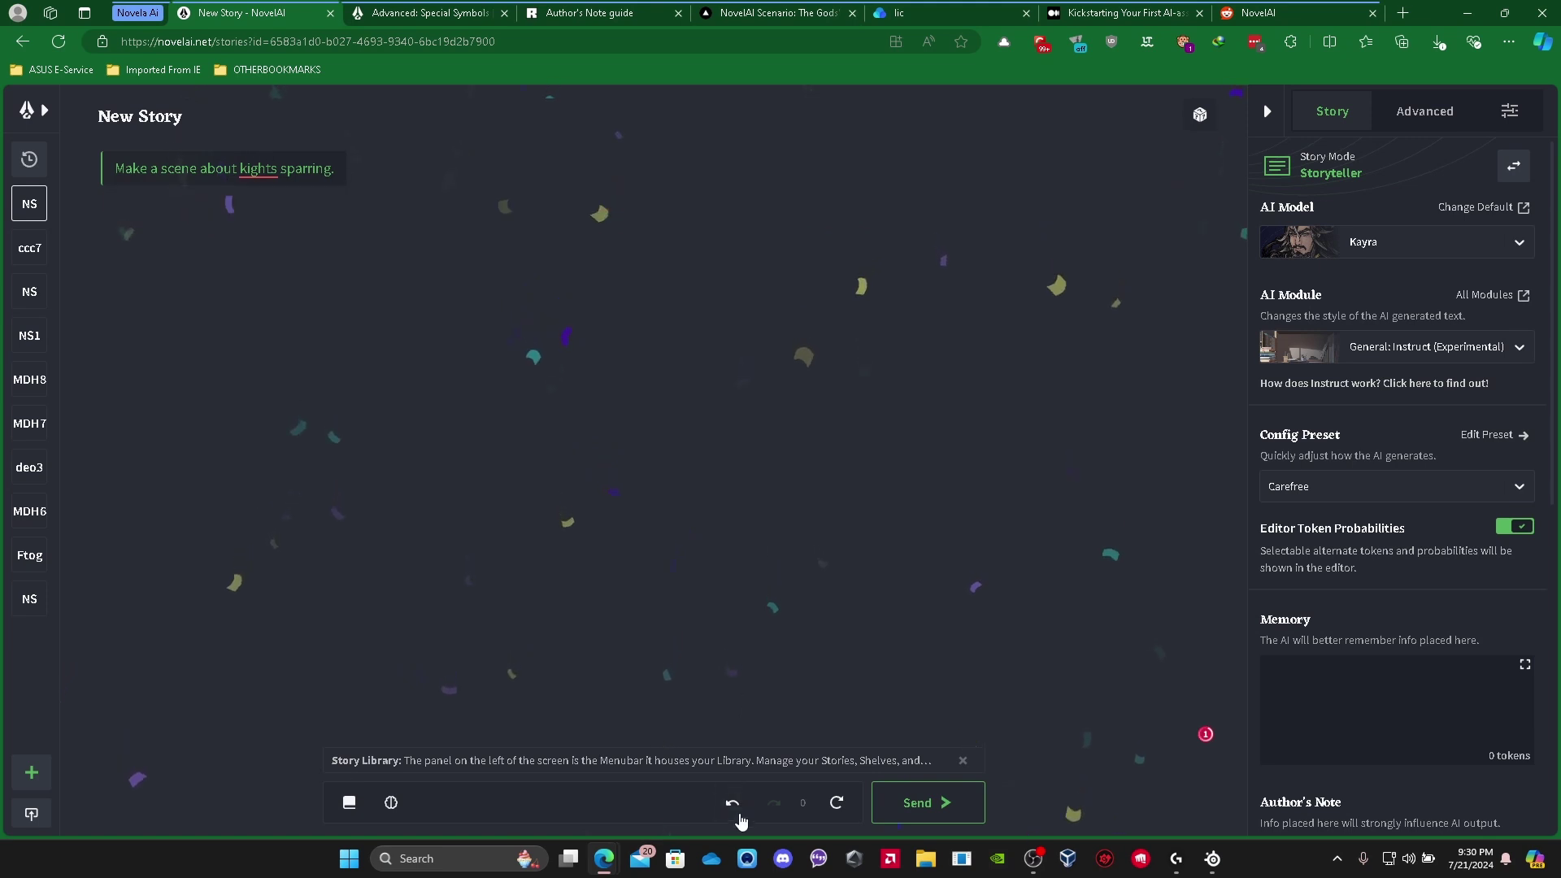
click(962, 802)
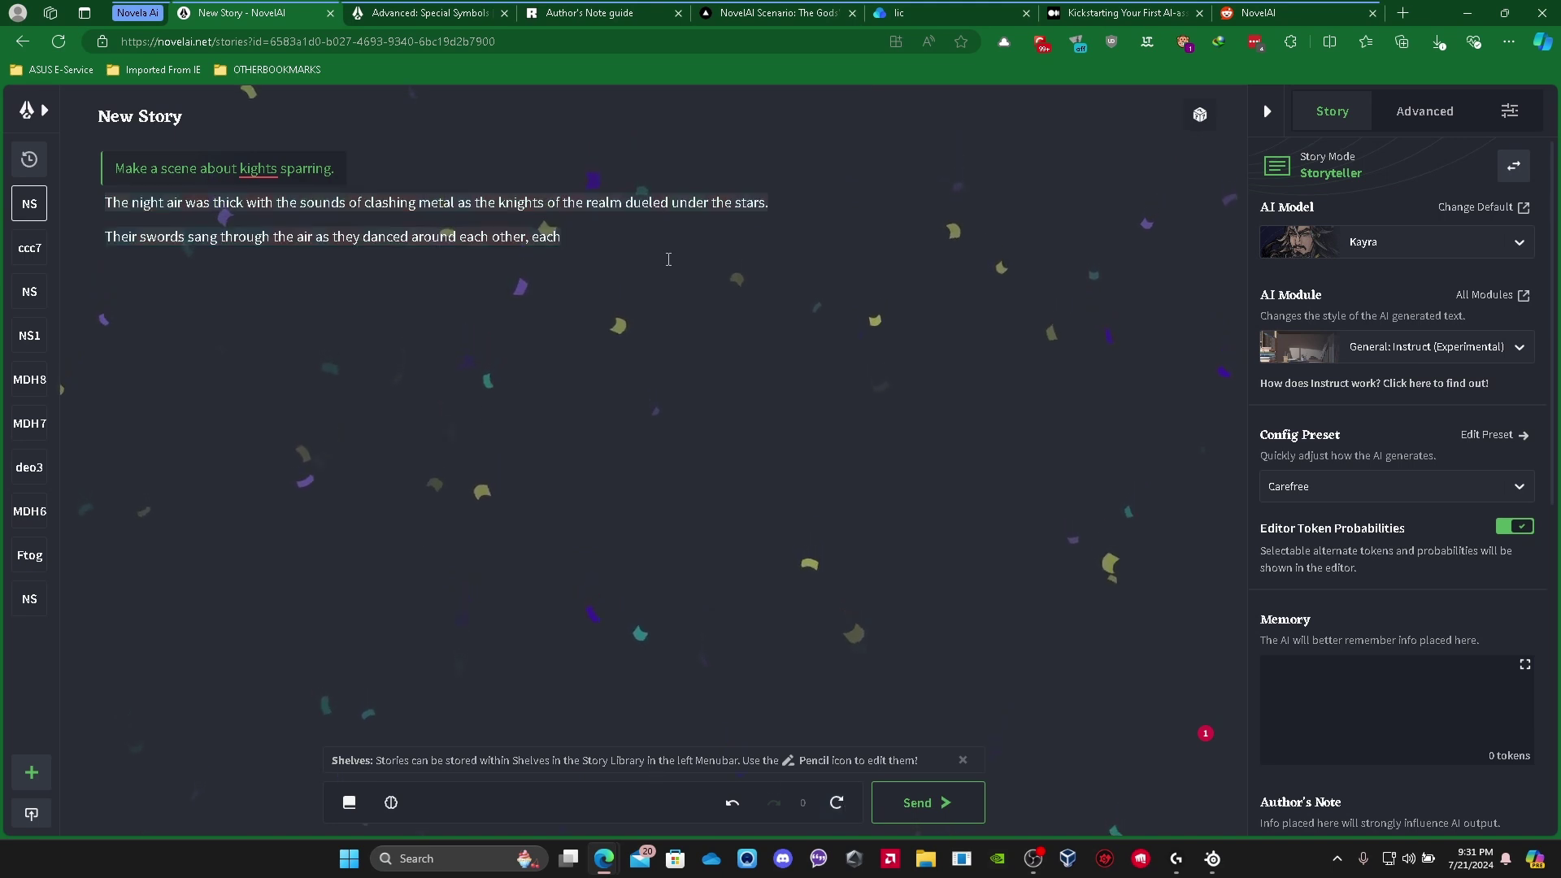
drag(561, 236, 796, 206)
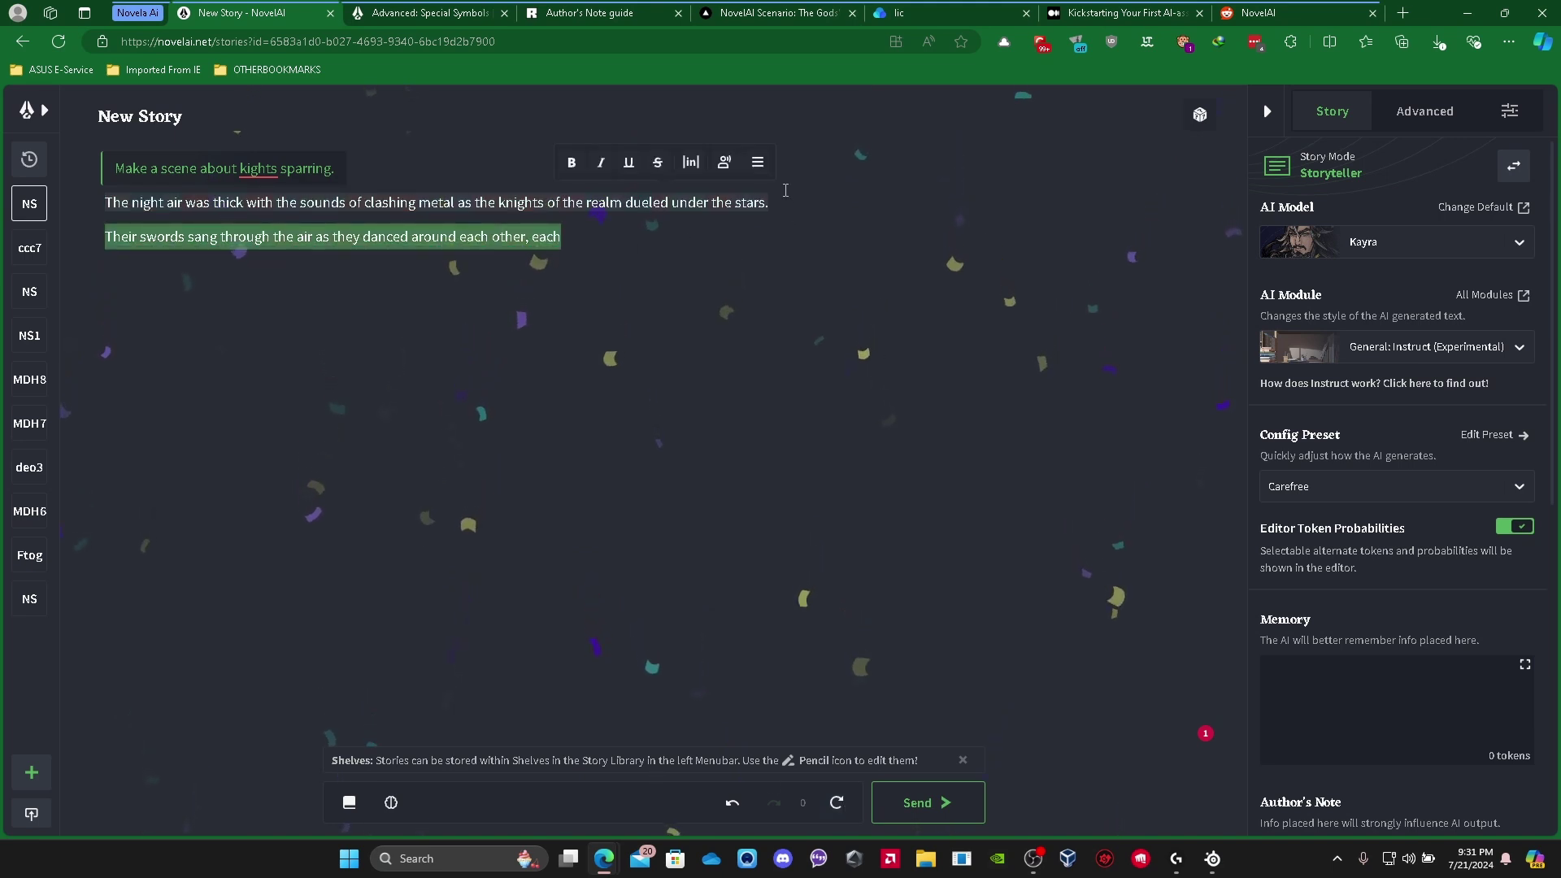
click(775, 299)
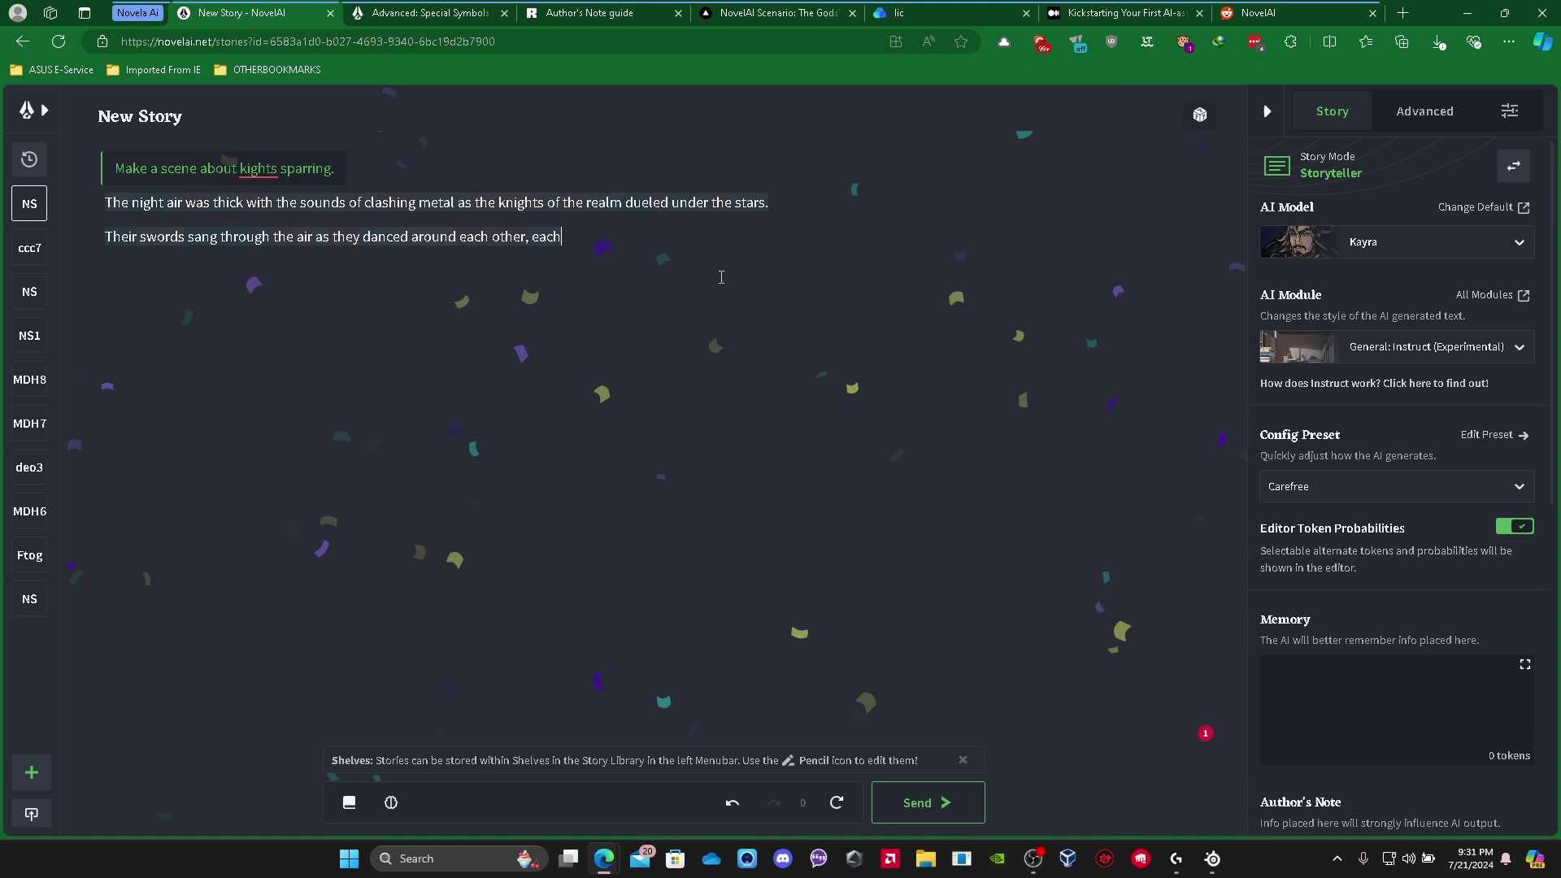
drag(720, 237, 276, 250)
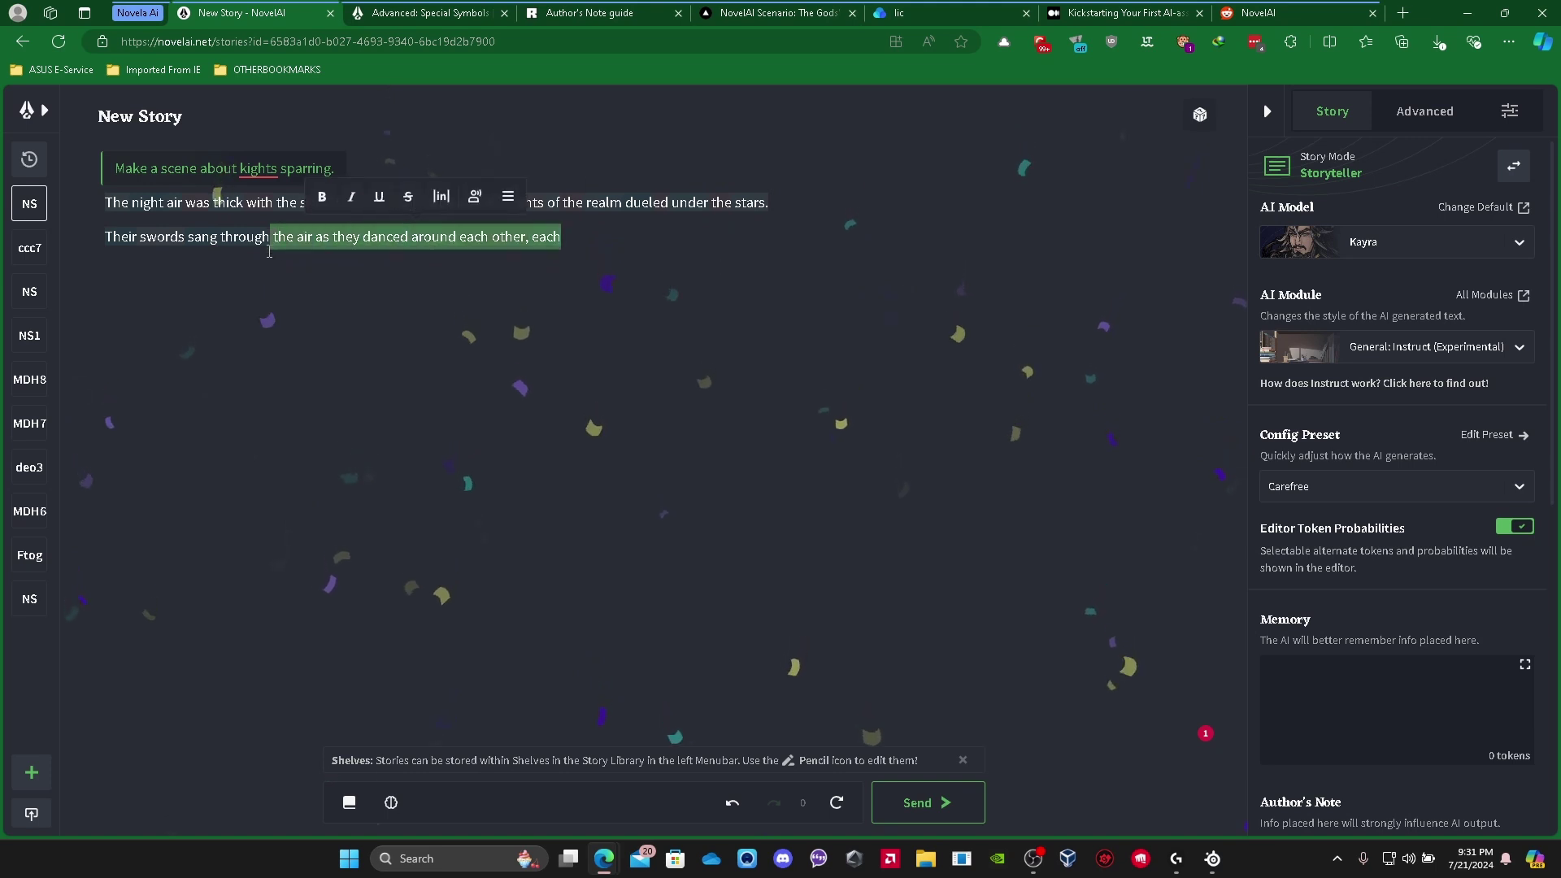
shift+click(265, 255)
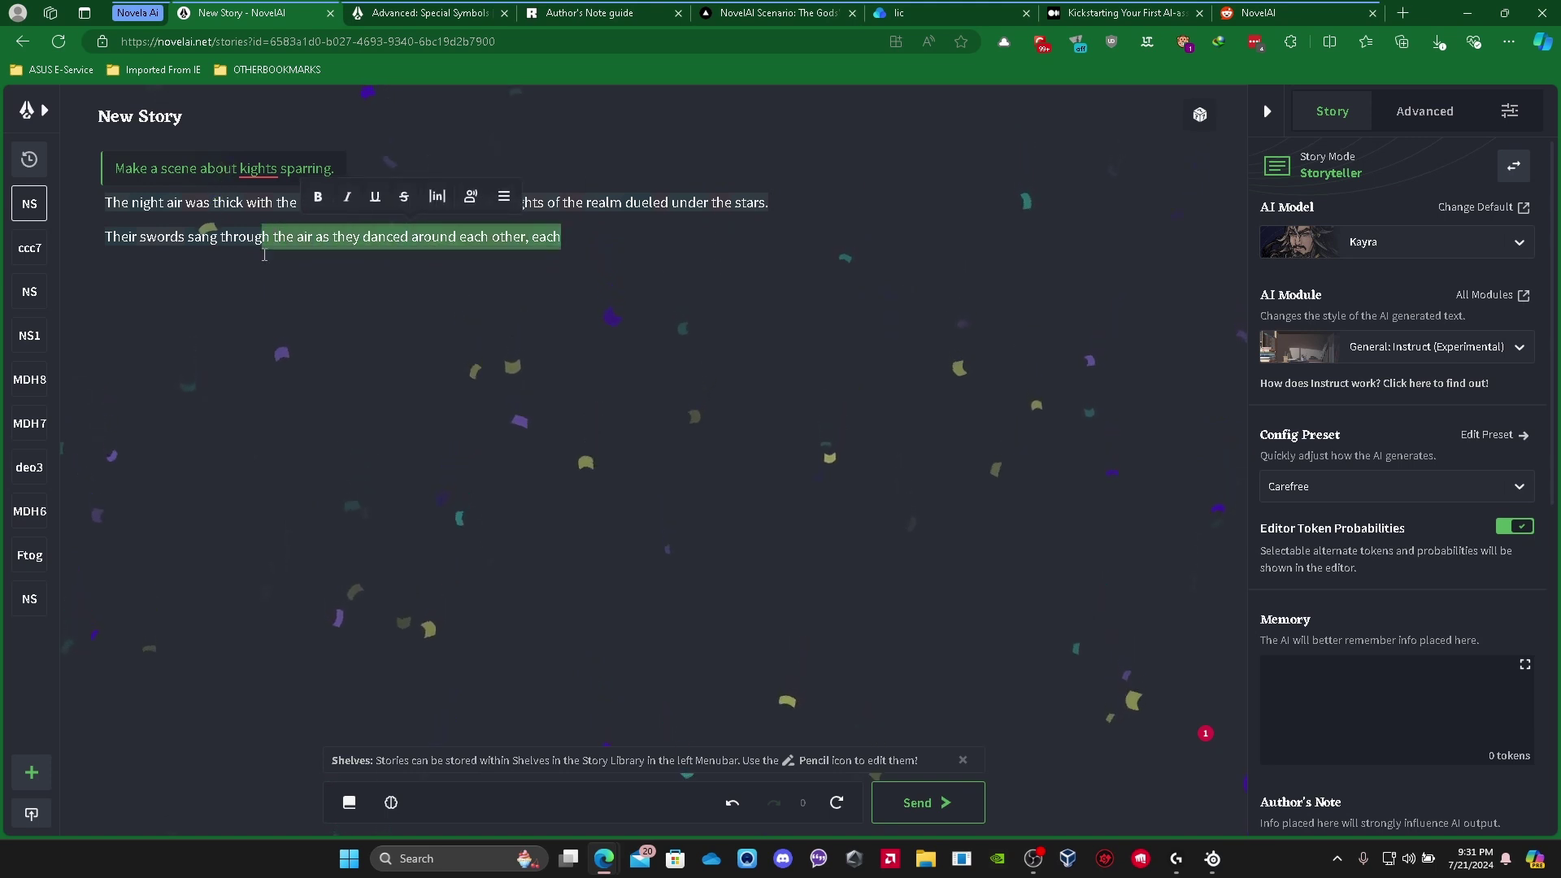
drag(265, 254, 104, 261)
key(BackSpace)
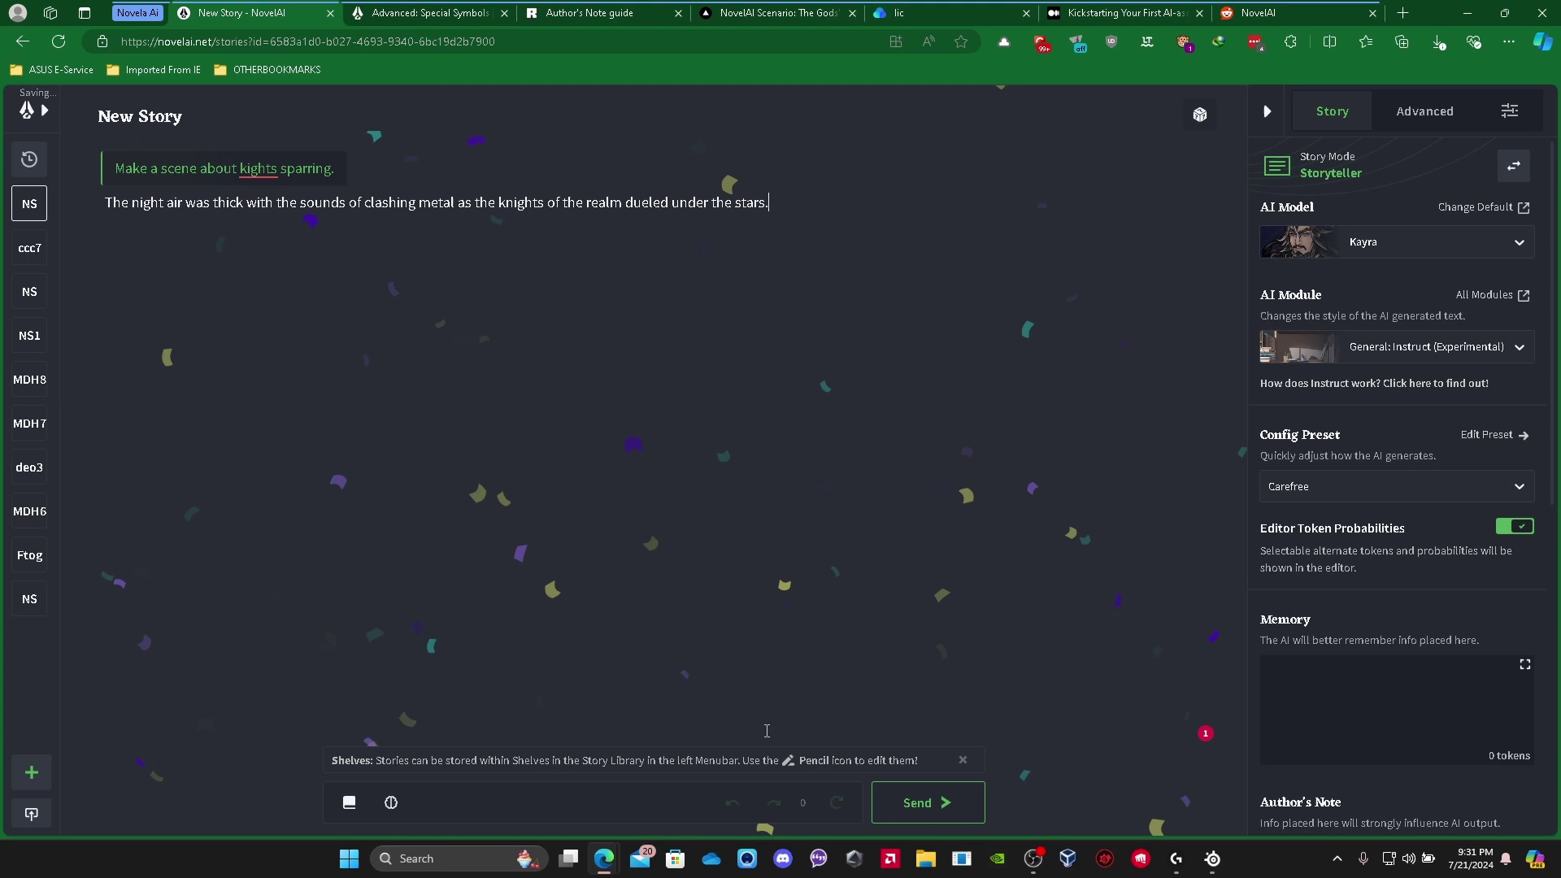
- Generate a continuation, then delete all the generated story text
click(923, 805)
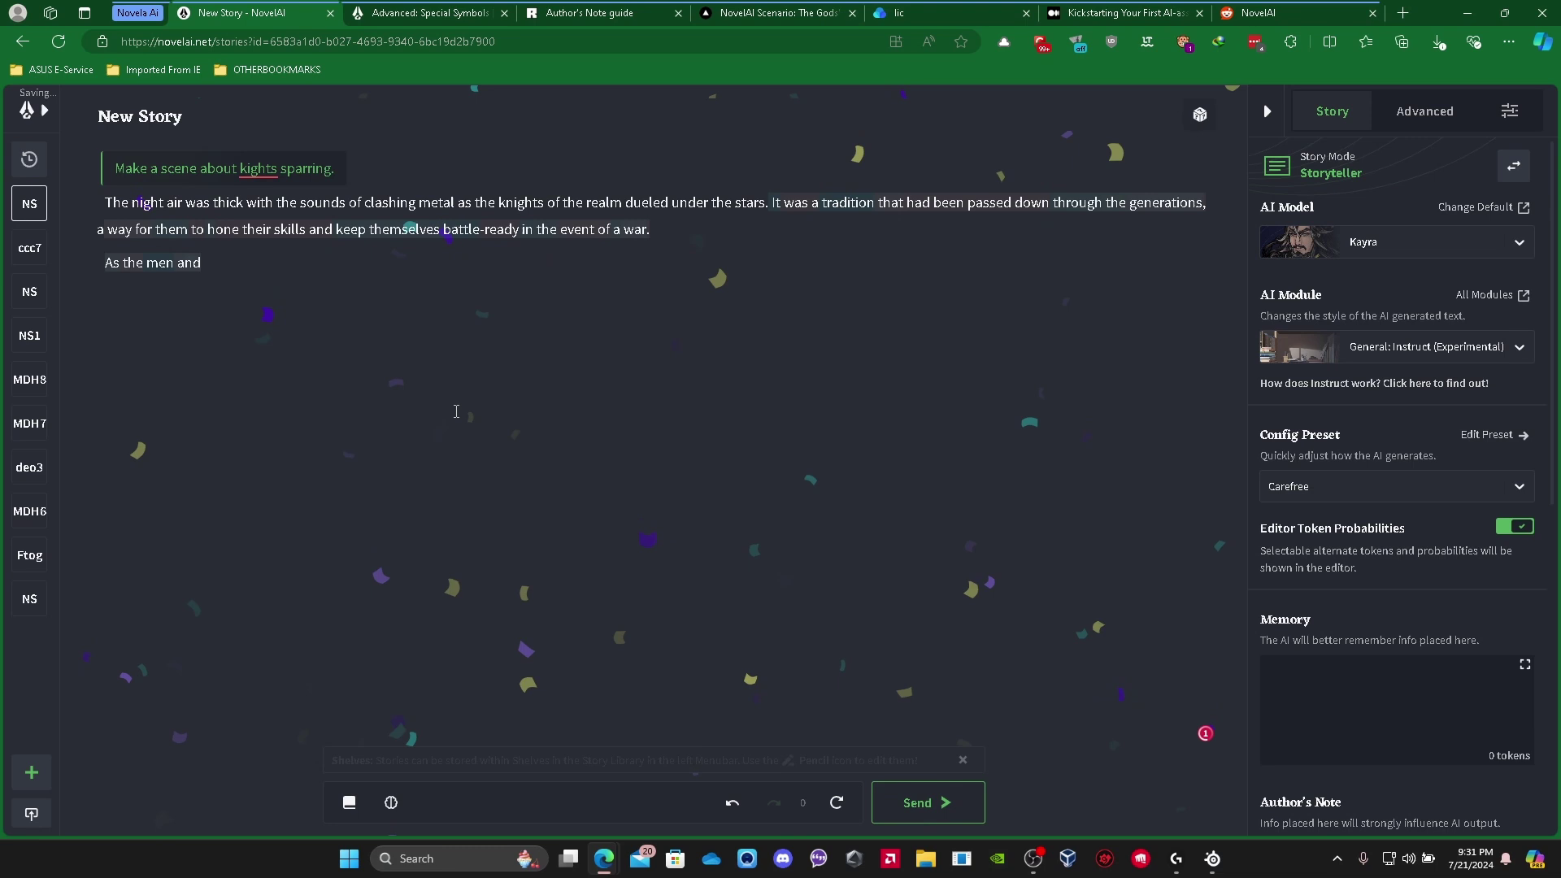
drag(488, 280, 100, 202)
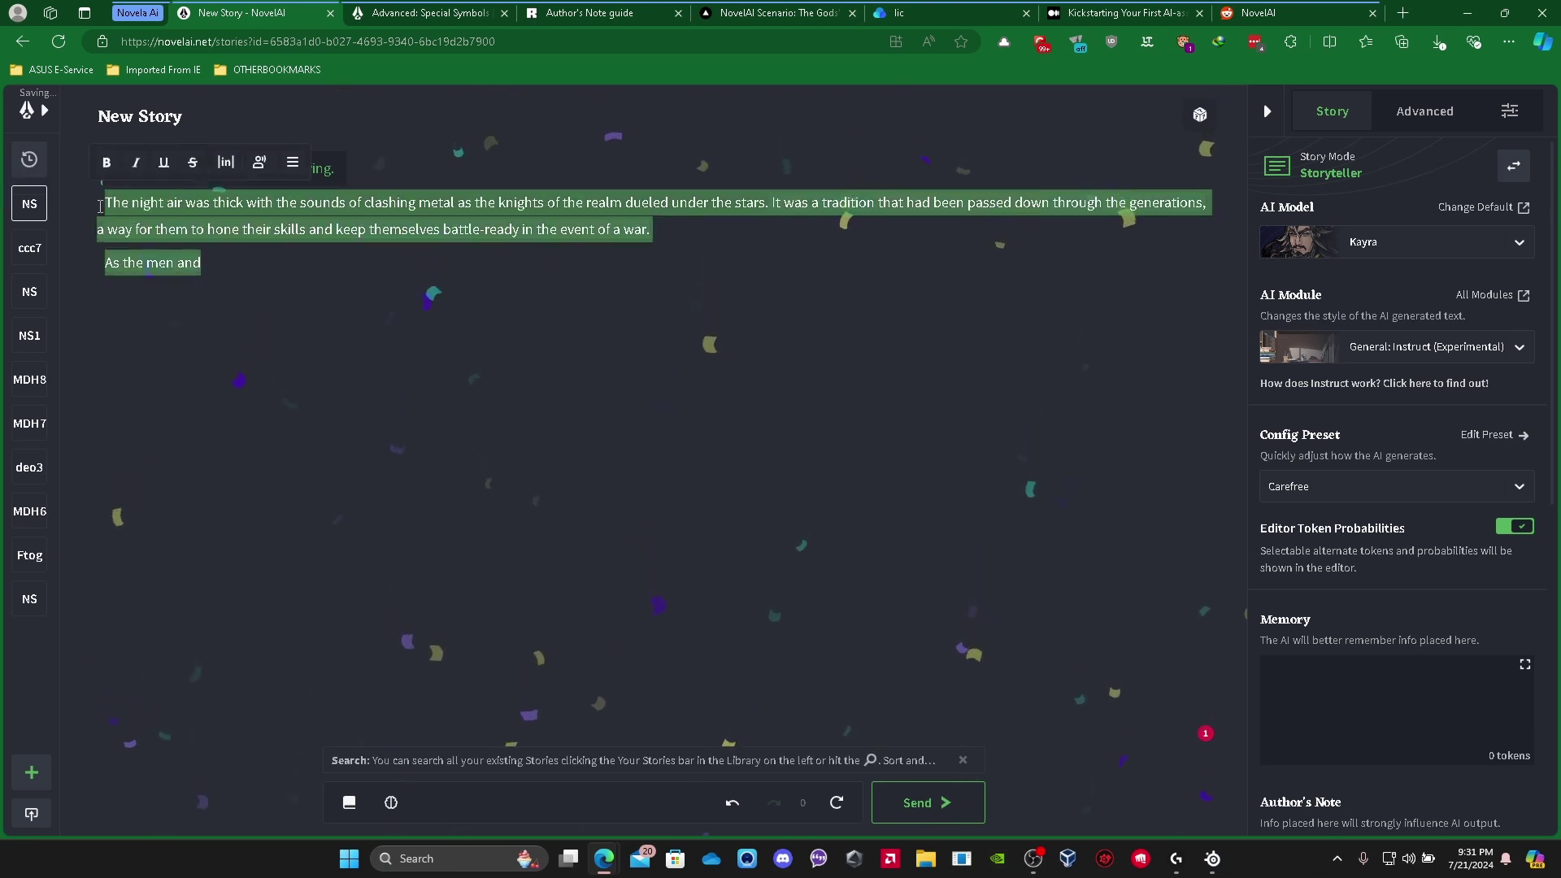
key(BackSpace)
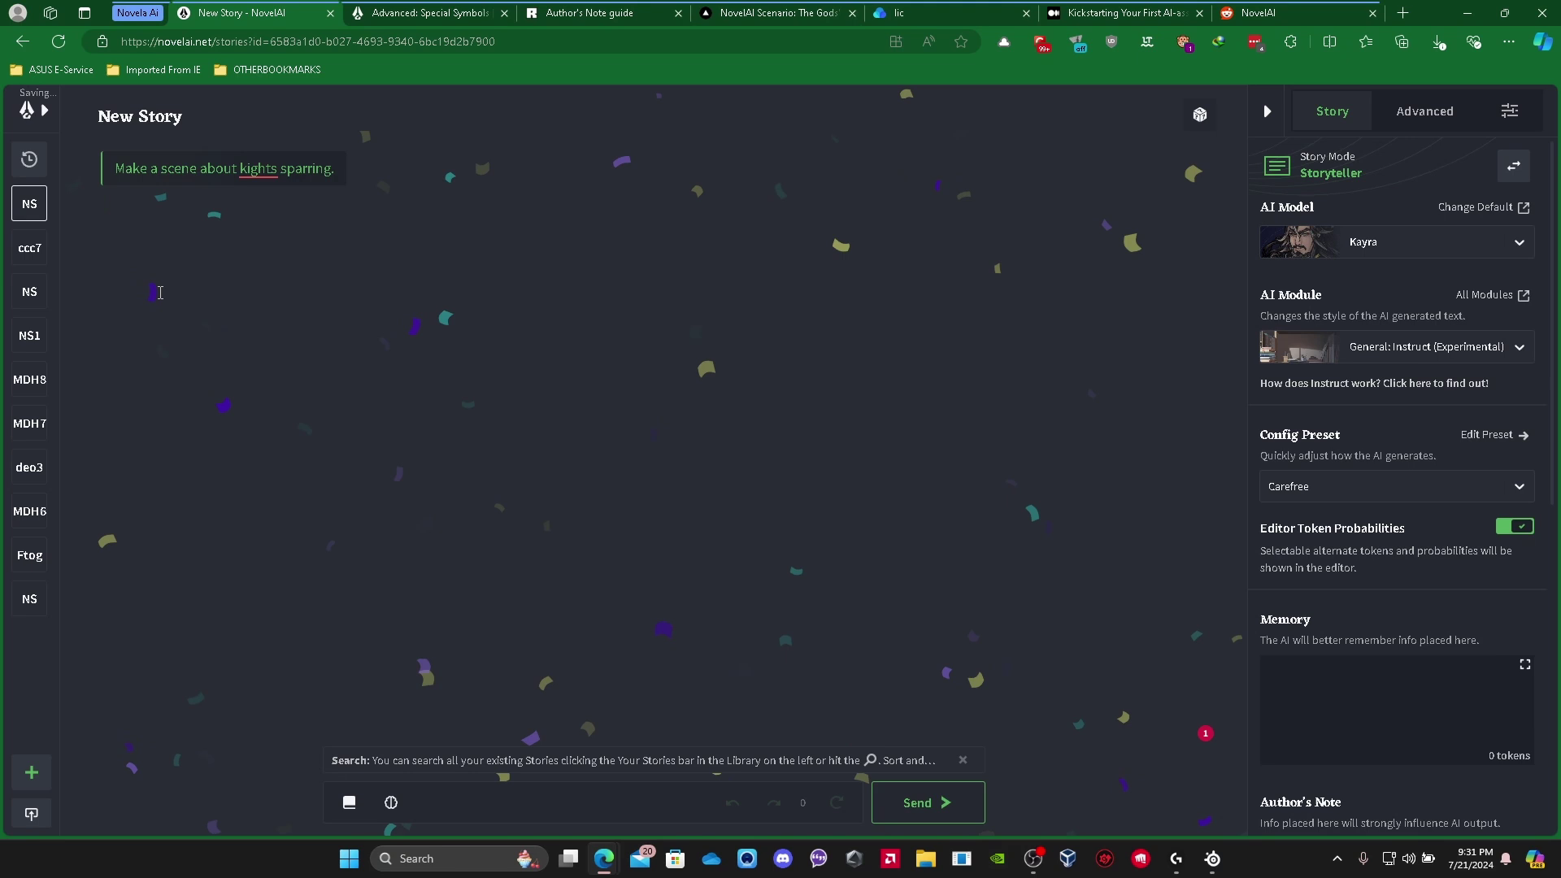
- Generate a new opening about knights duelling under the stars with singing swords
key(ctrl+Return)
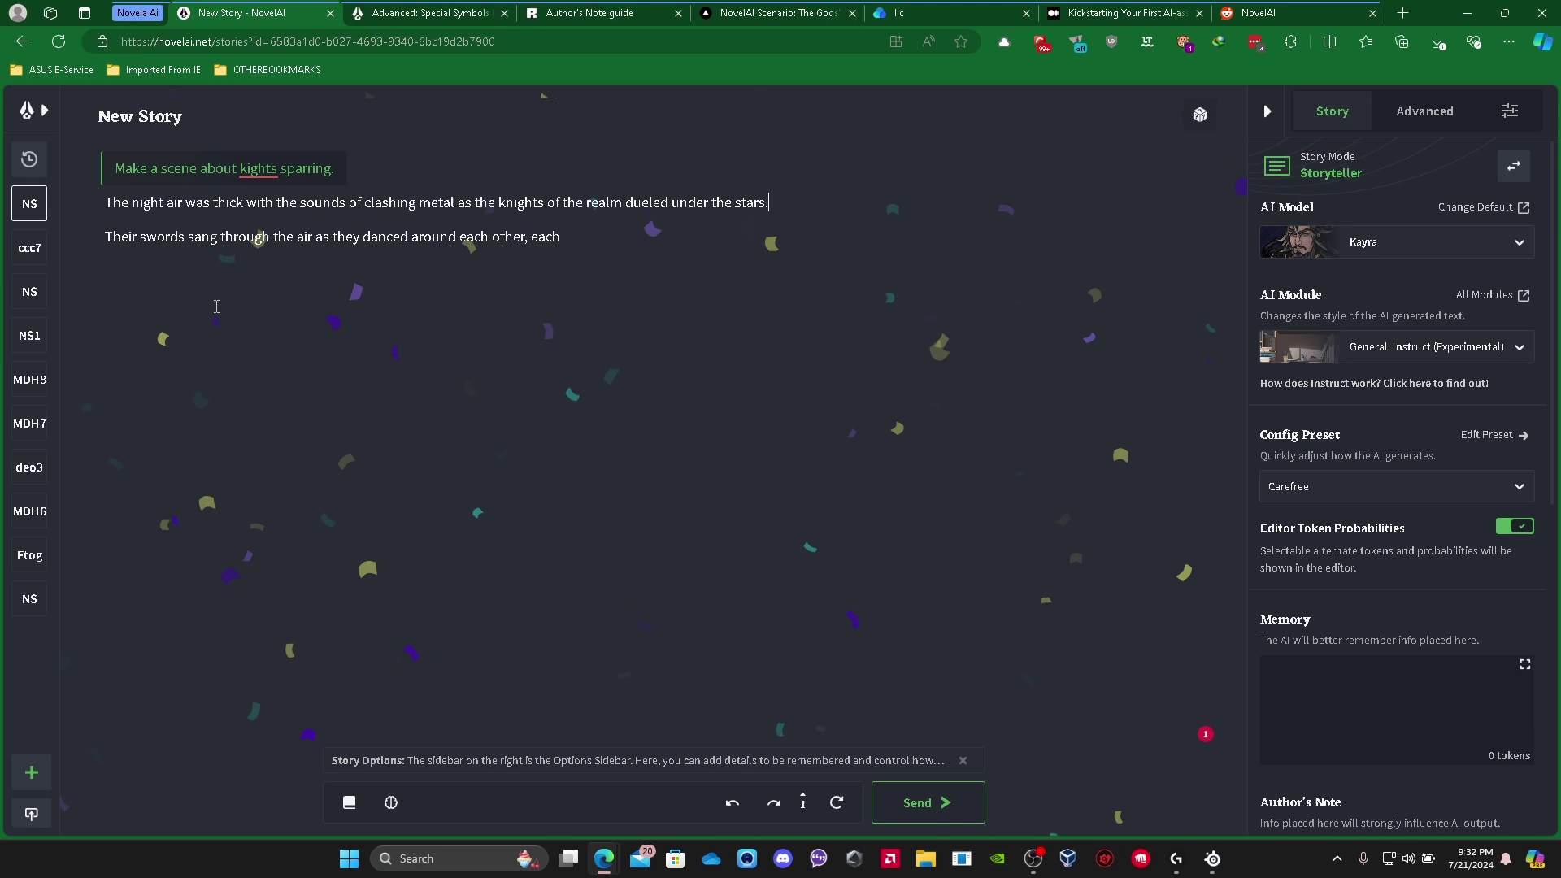
- Join the second paragraph onto the first with a period, then generate and retry a continuation
click(105, 237)
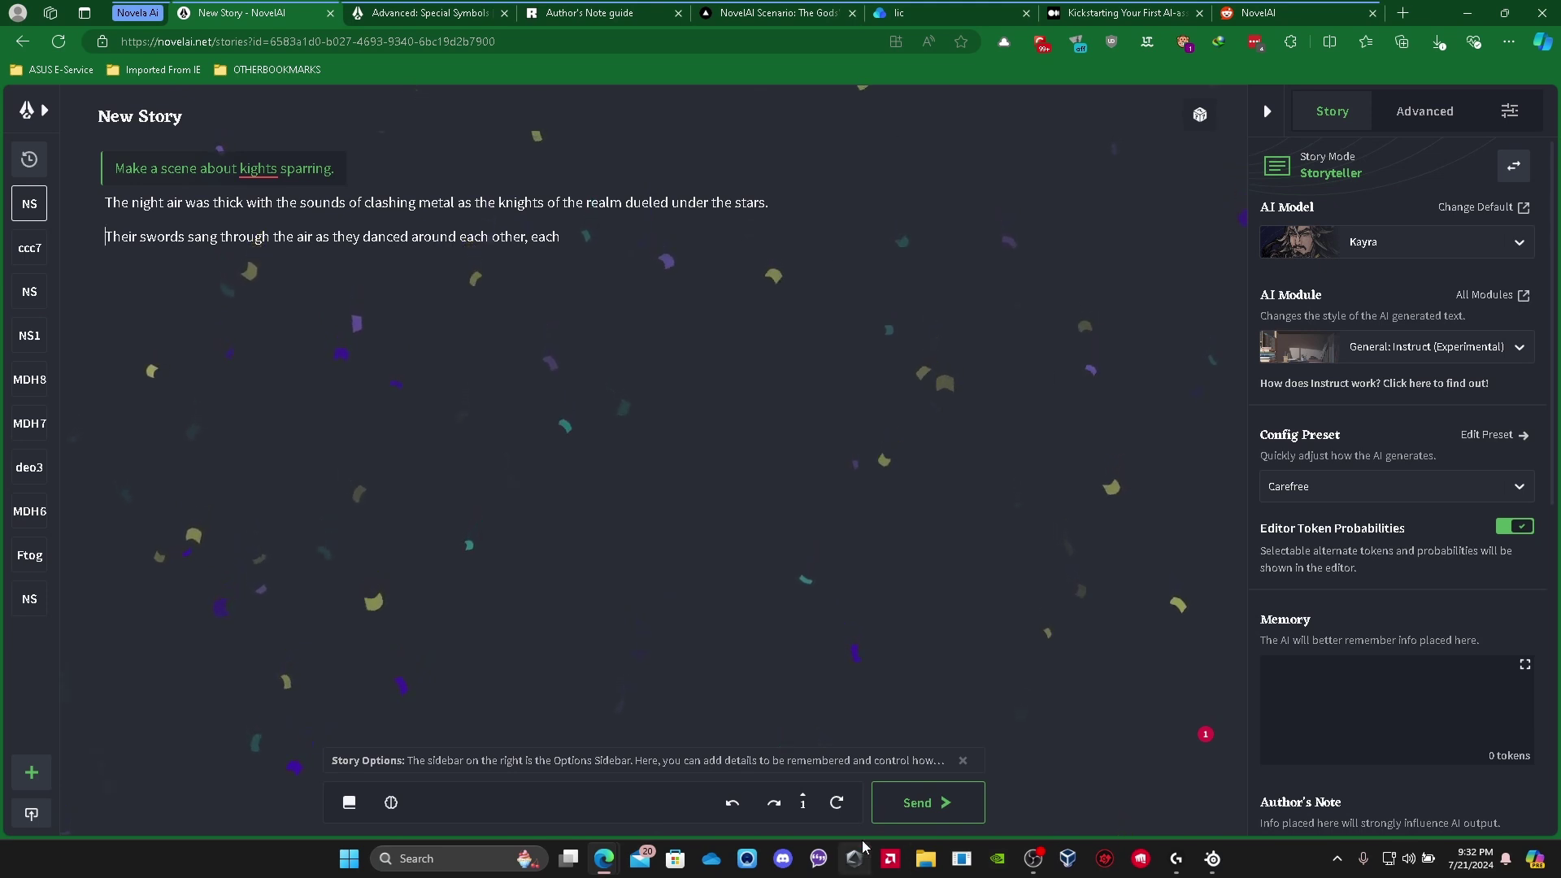
key(BackSpace)
key(BackSpace)
text(.)
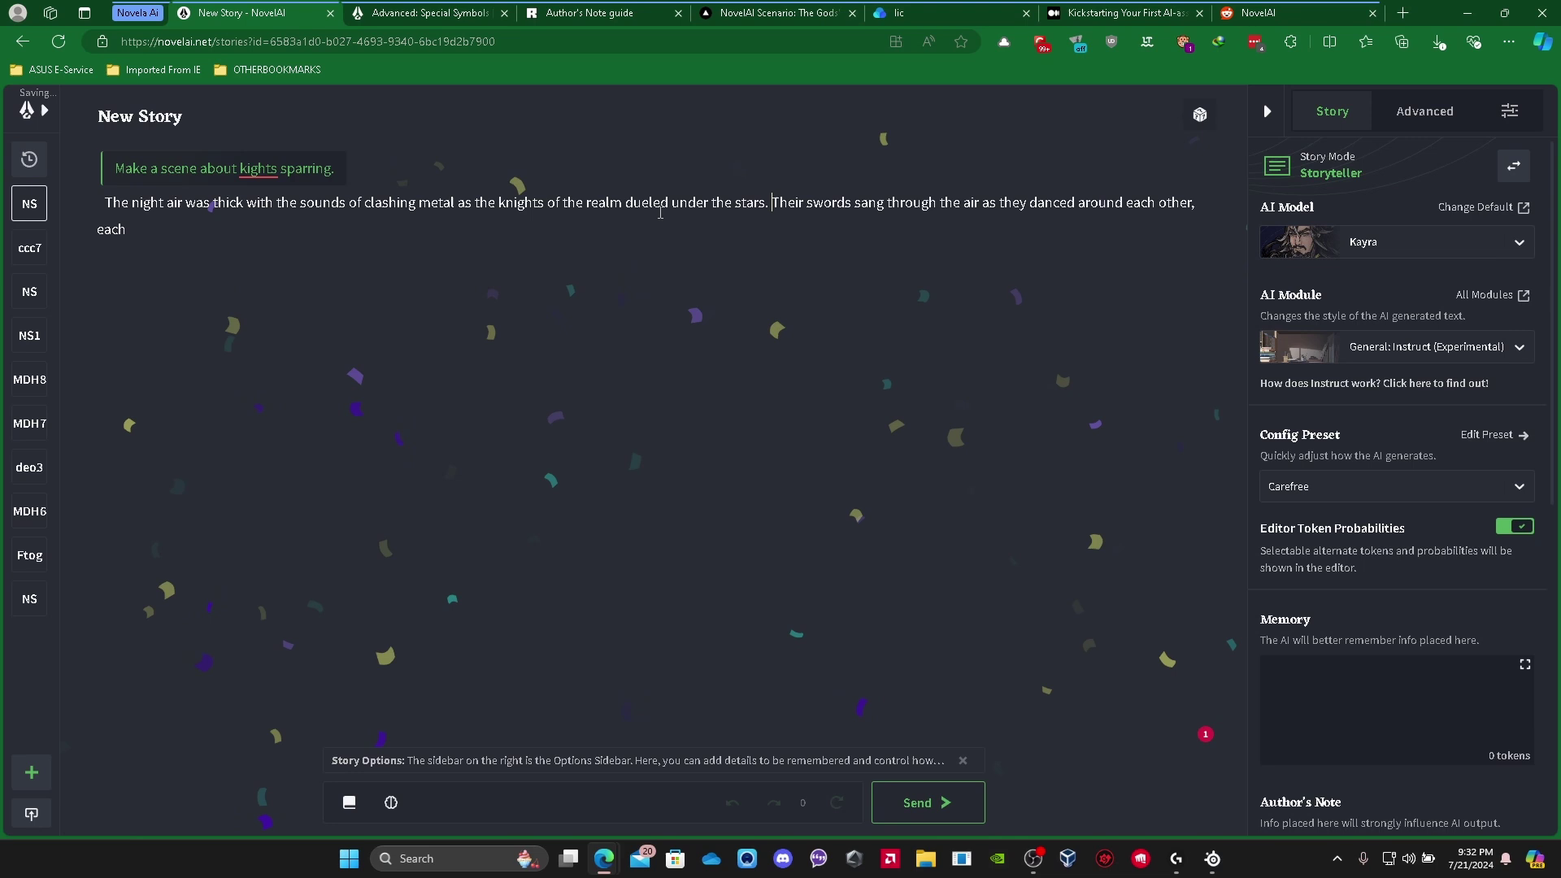
key(ctrl+Return)
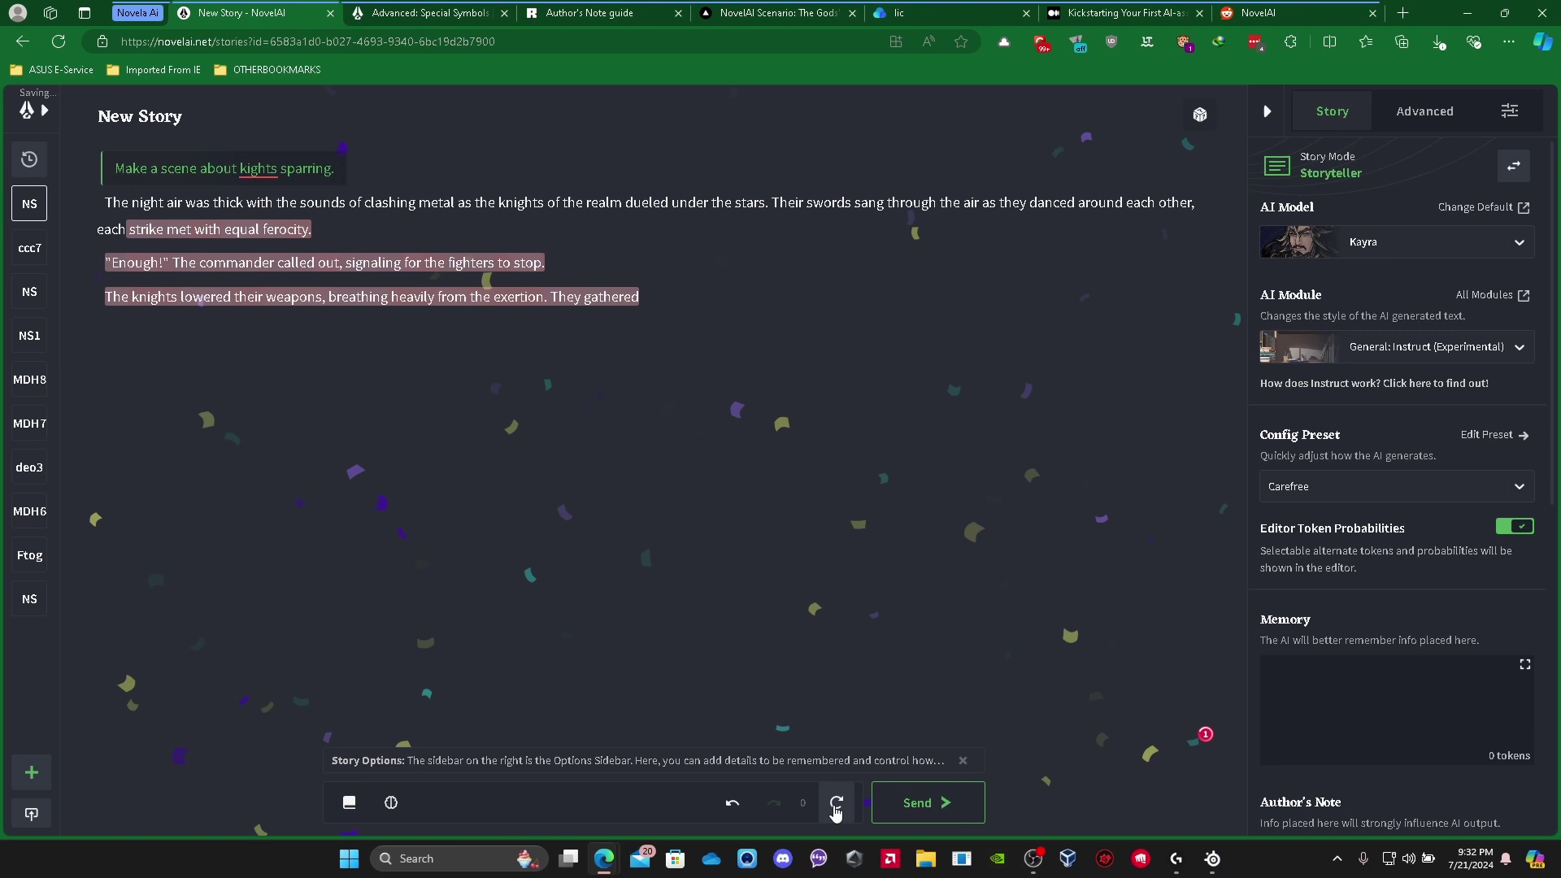
click(837, 802)
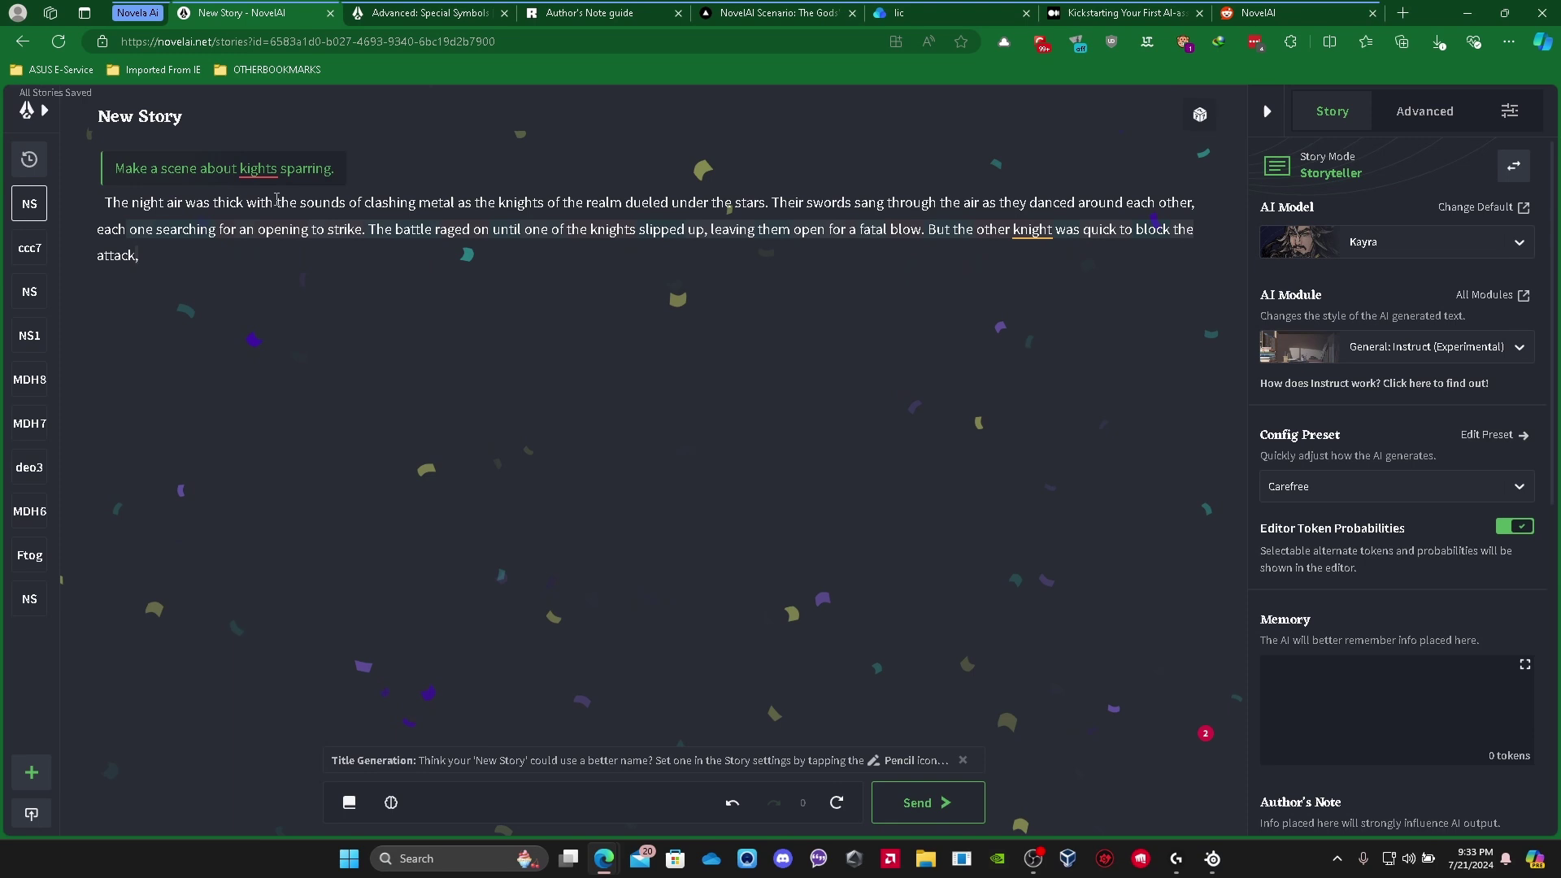
- Open the saved goblin story ccc7 from the sidebar
key(ctrl+a)
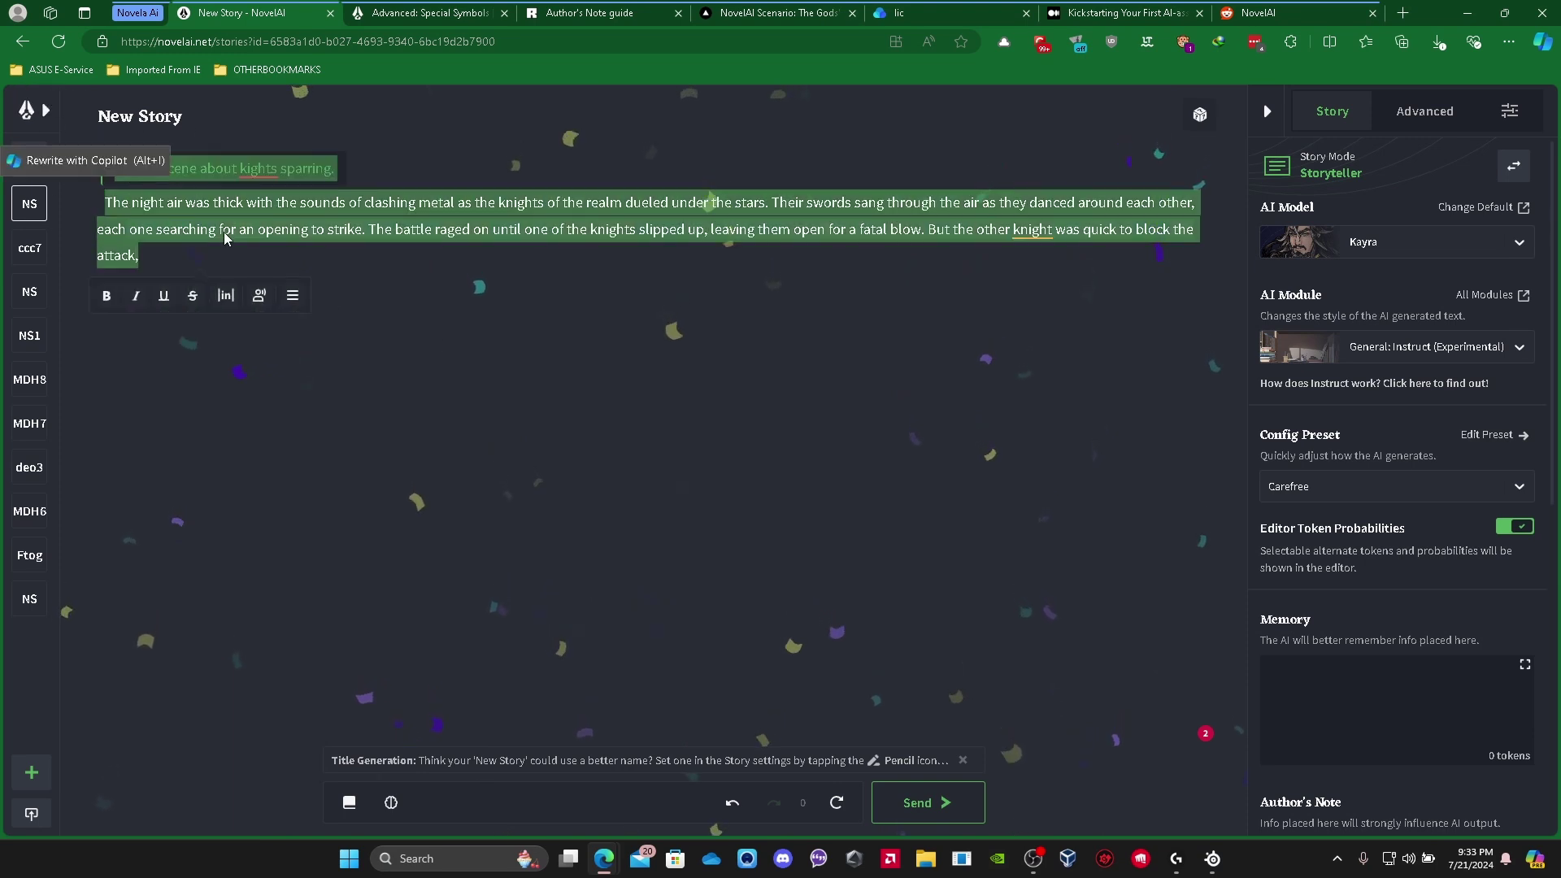
click(273, 428)
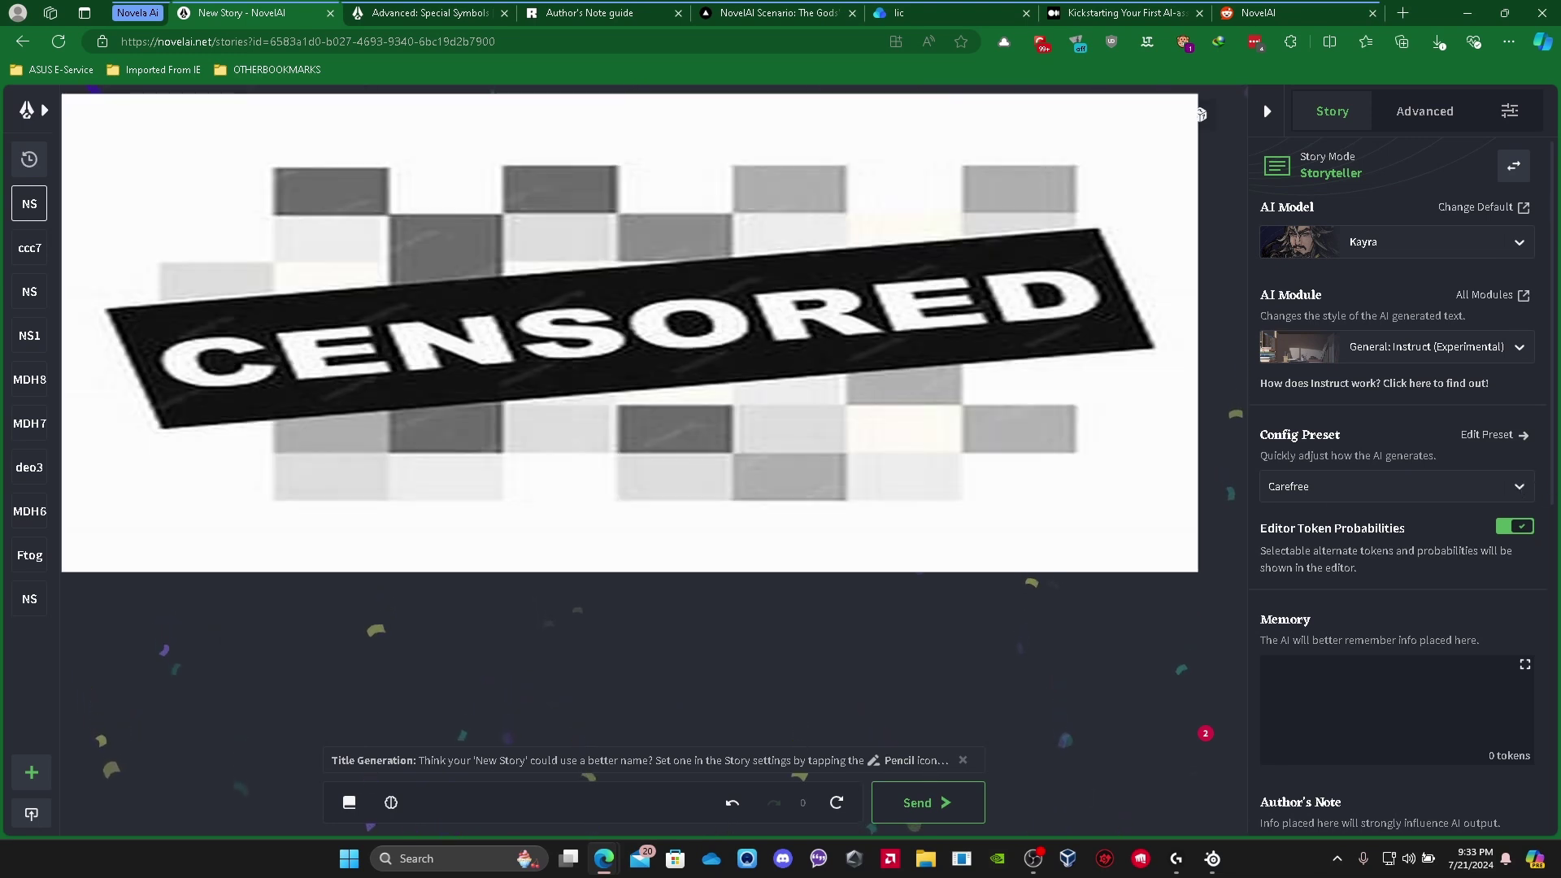
click(29, 248)
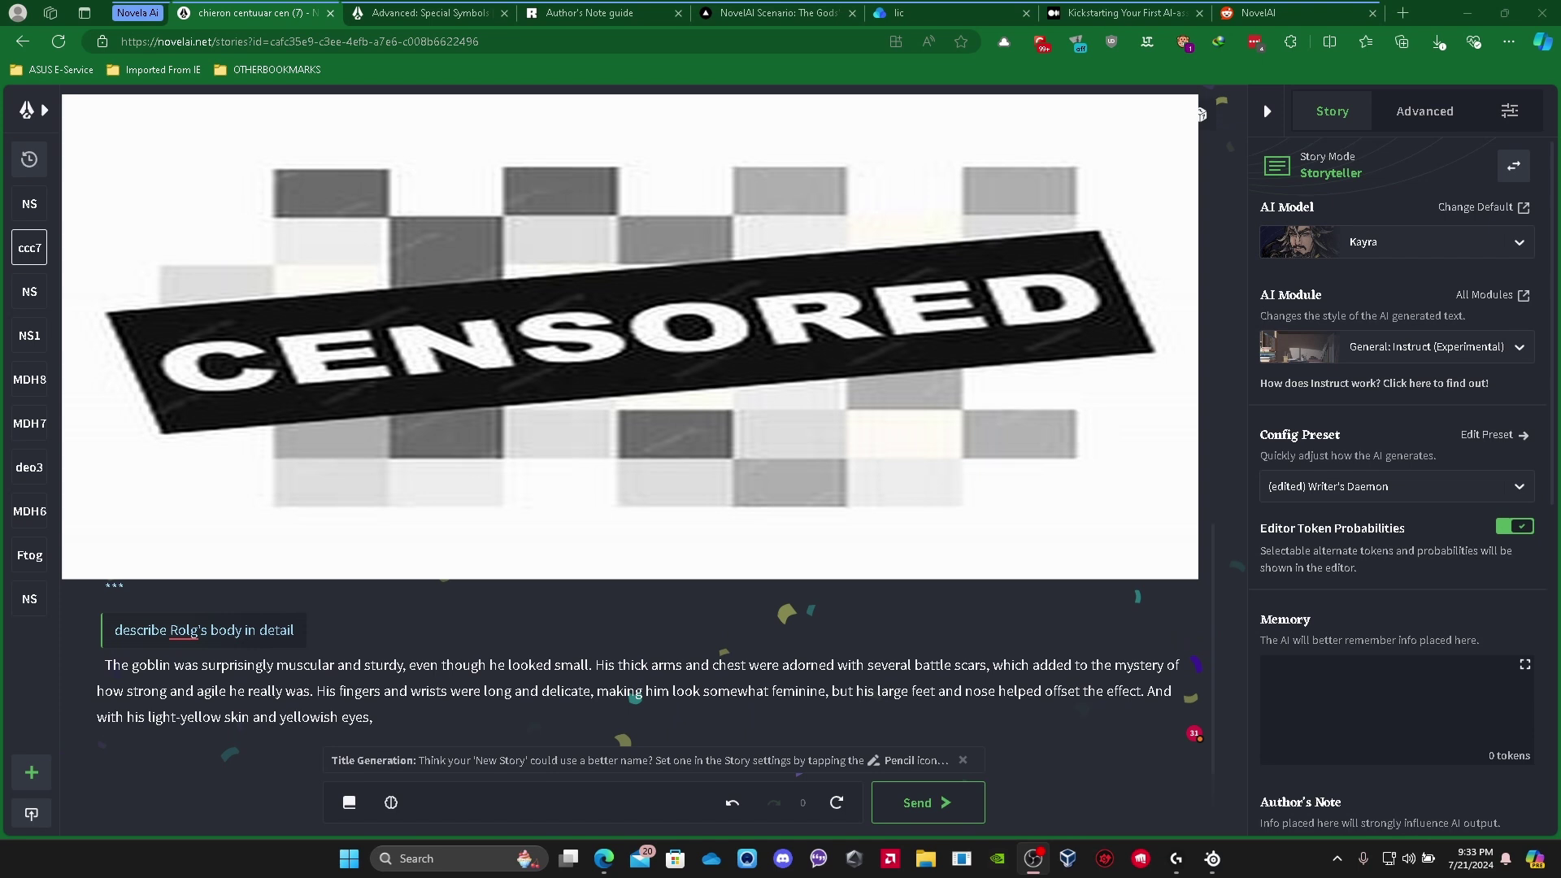
- Show the Advanced story settings and refresh the context viewer
click(1421, 114)
click(1521, 208)
mouse_move(1383, 217)
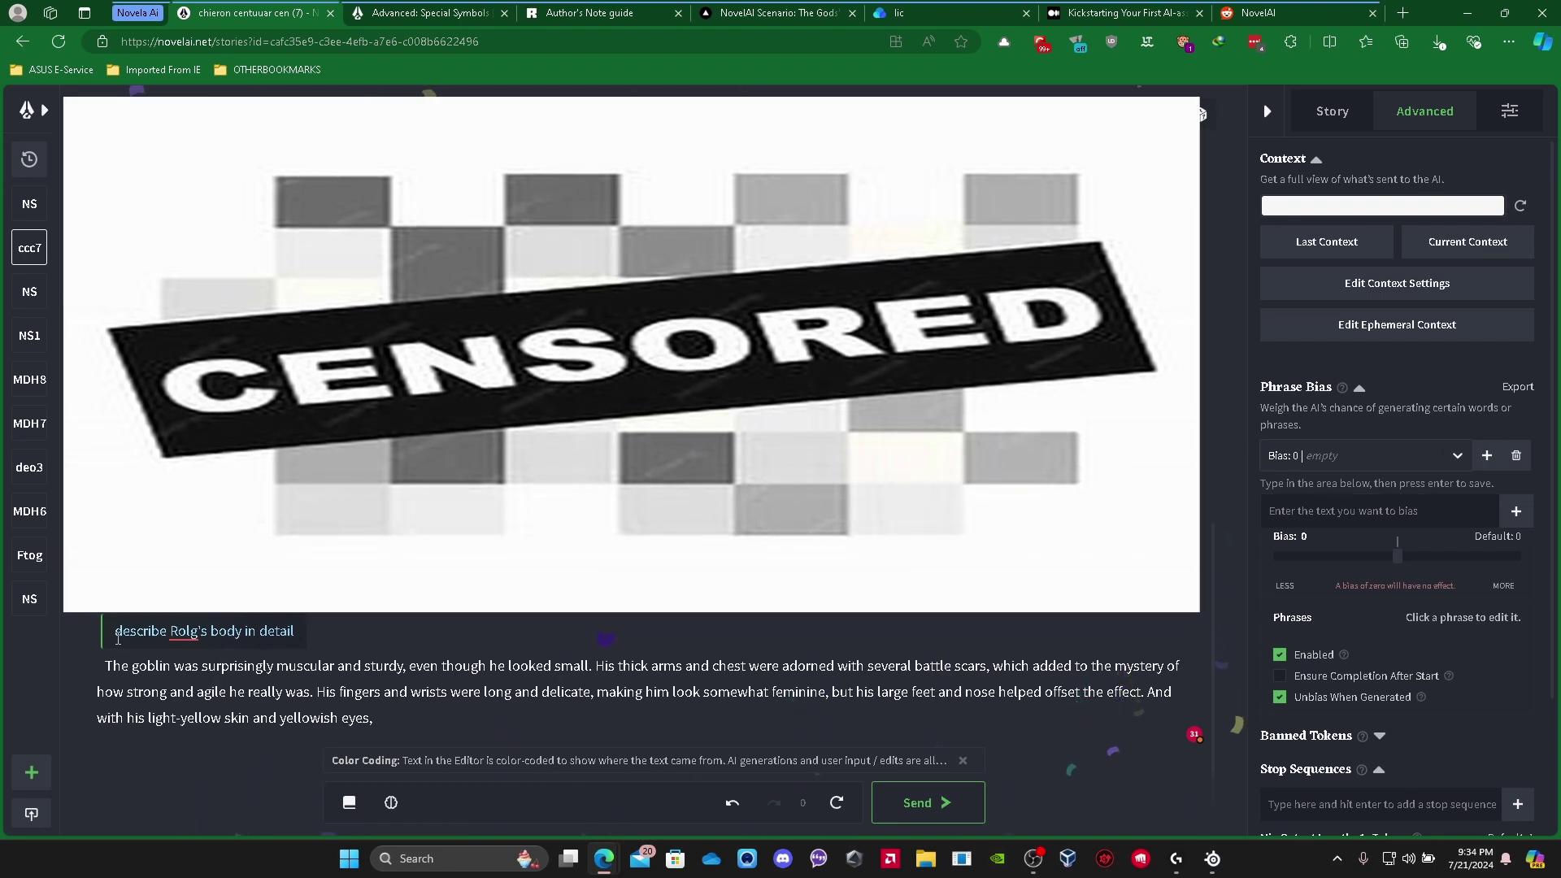
- Delete the phrase 'making him look somewhat feminine' from the goblin paragraph
drag(297, 643, 386, 644)
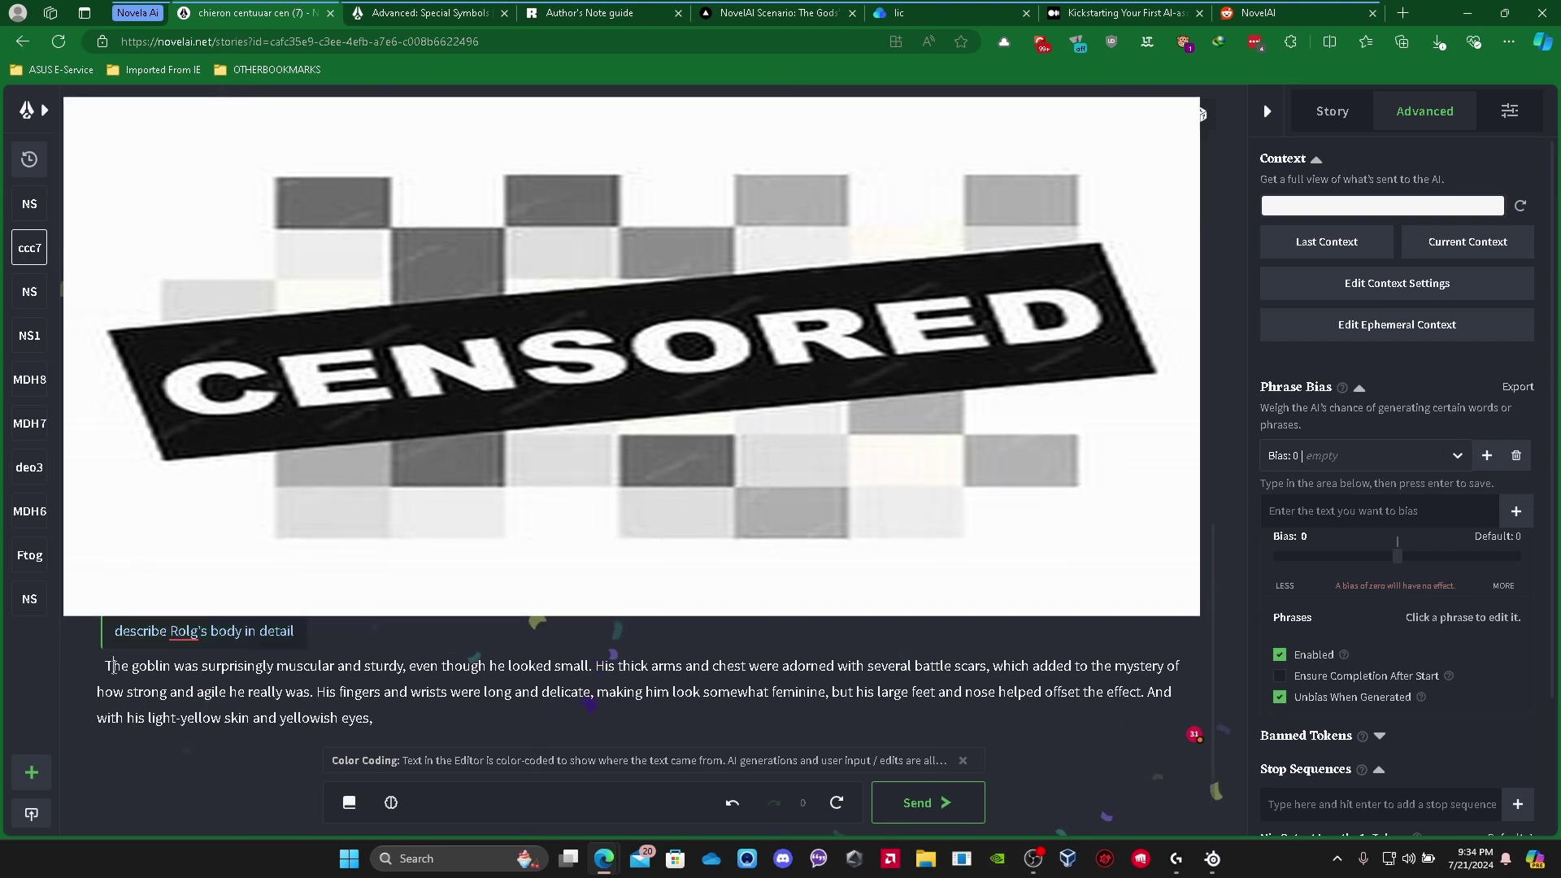
drag(106, 666, 1047, 714)
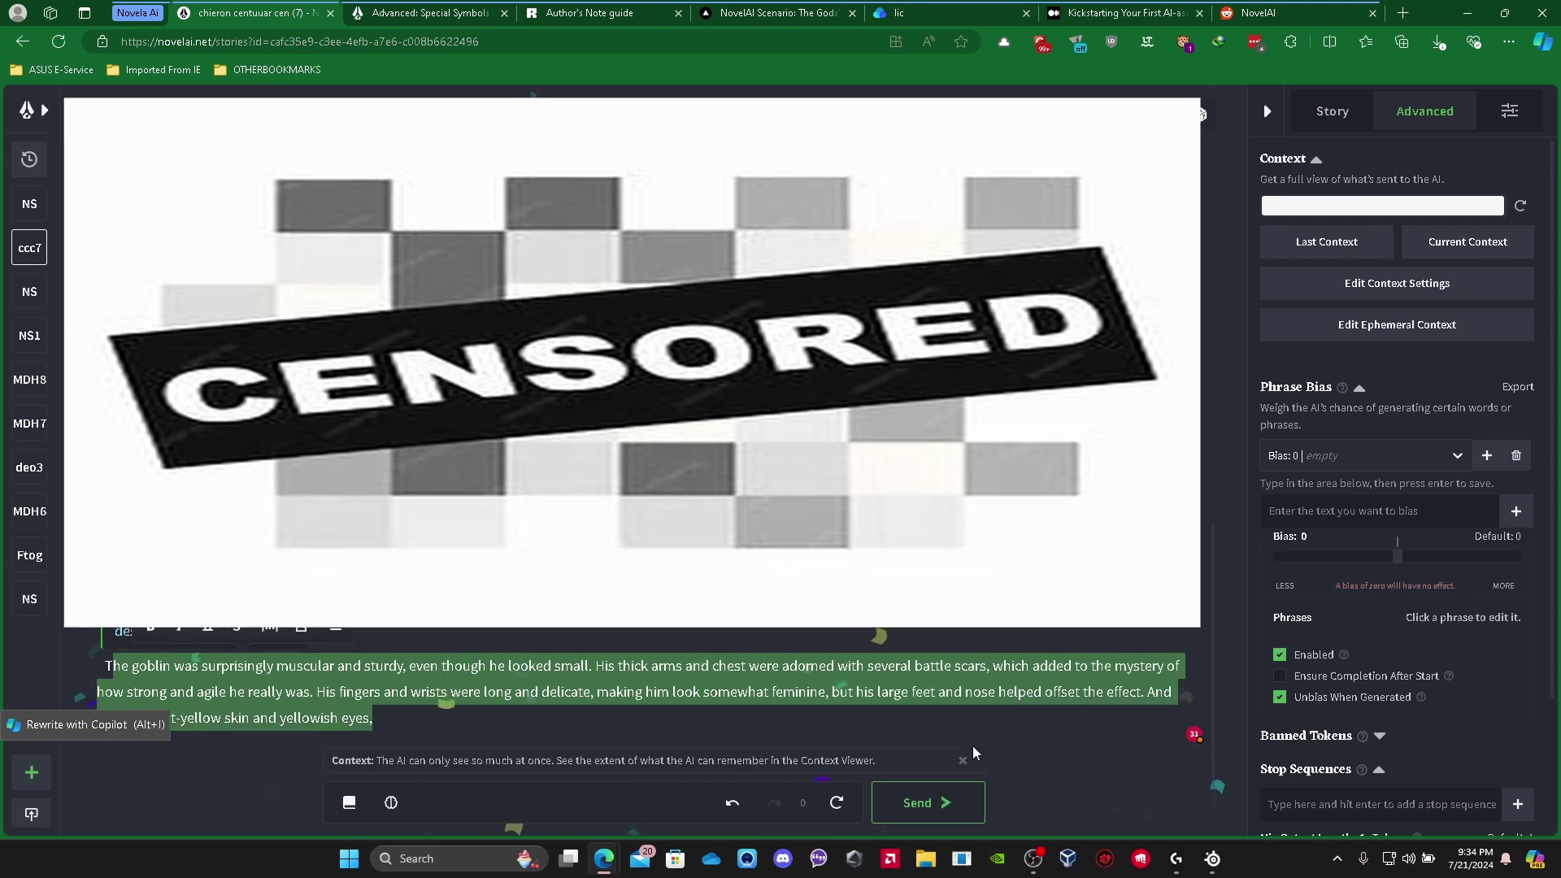
click(814, 717)
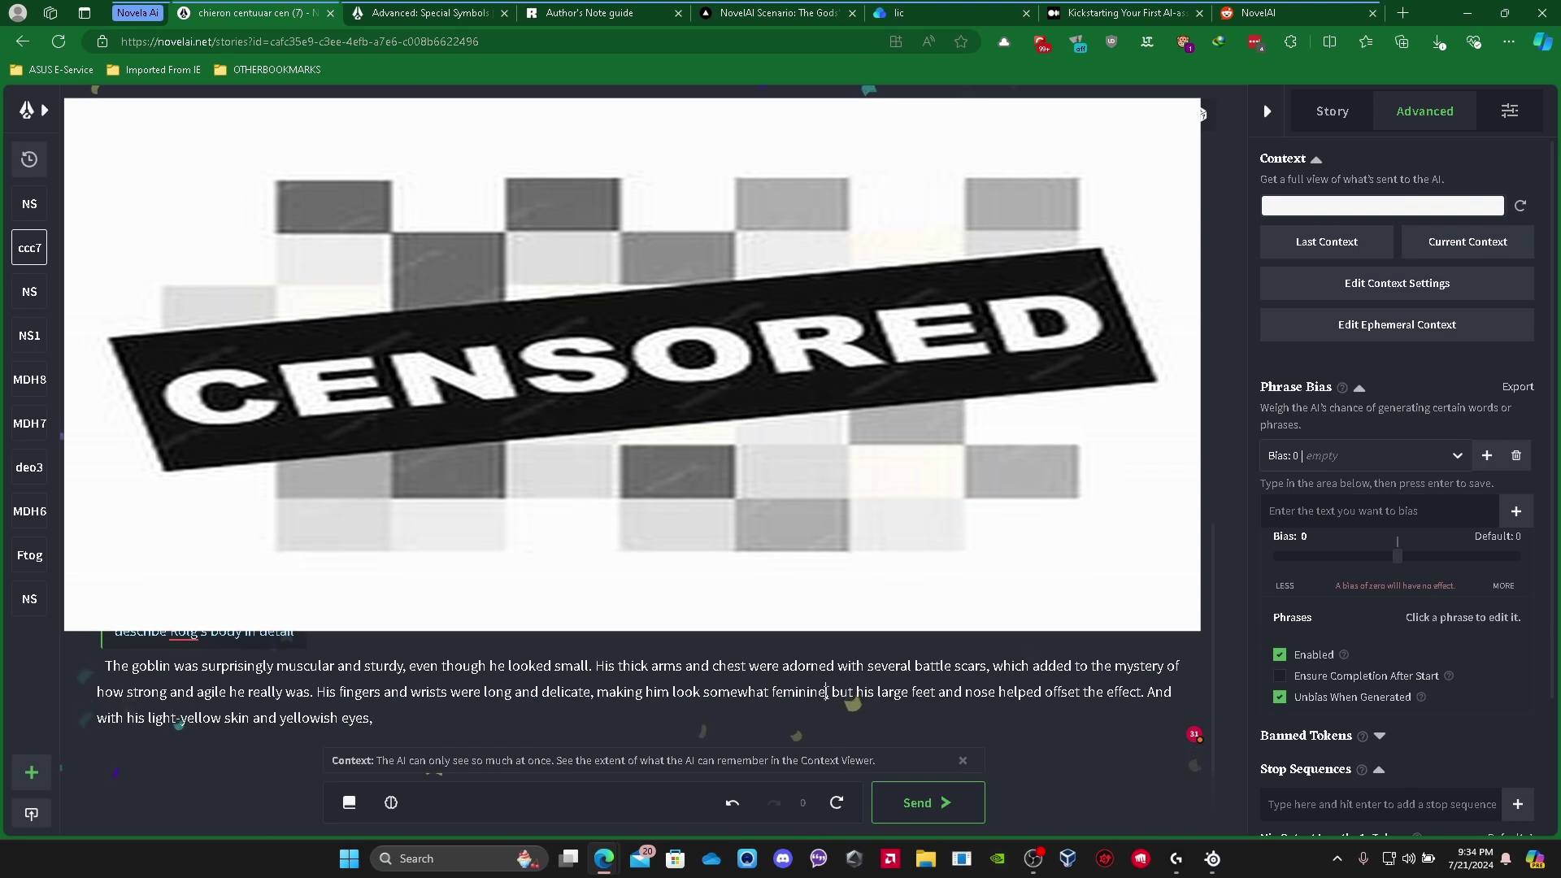
drag(826, 692, 594, 701)
key(BackSpace)
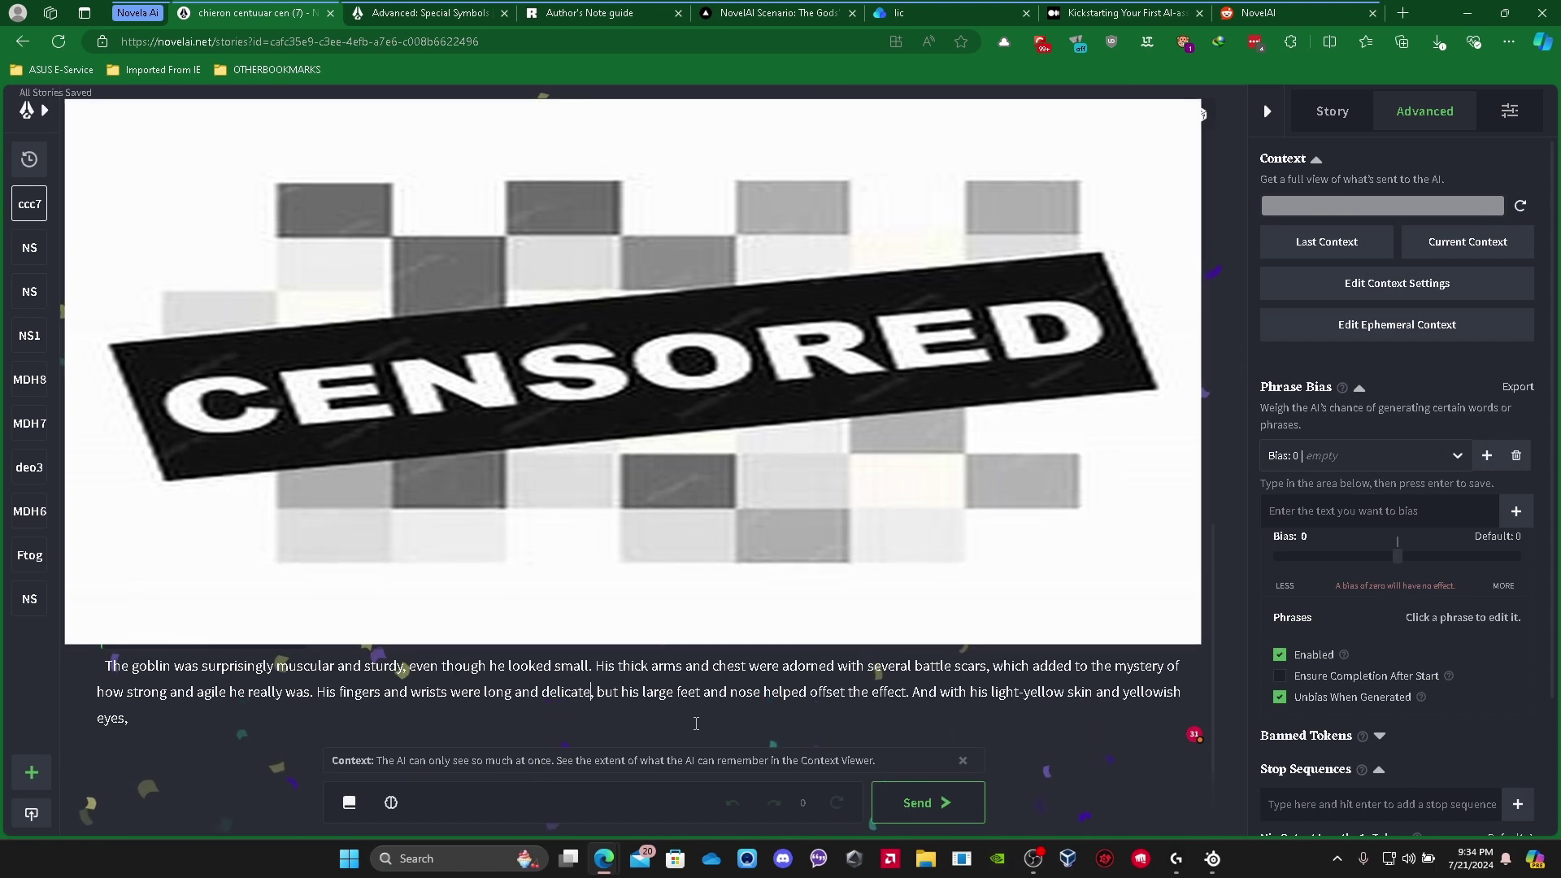
- Select the whole goblin description paragraph
drag(380, 718, 104, 672)
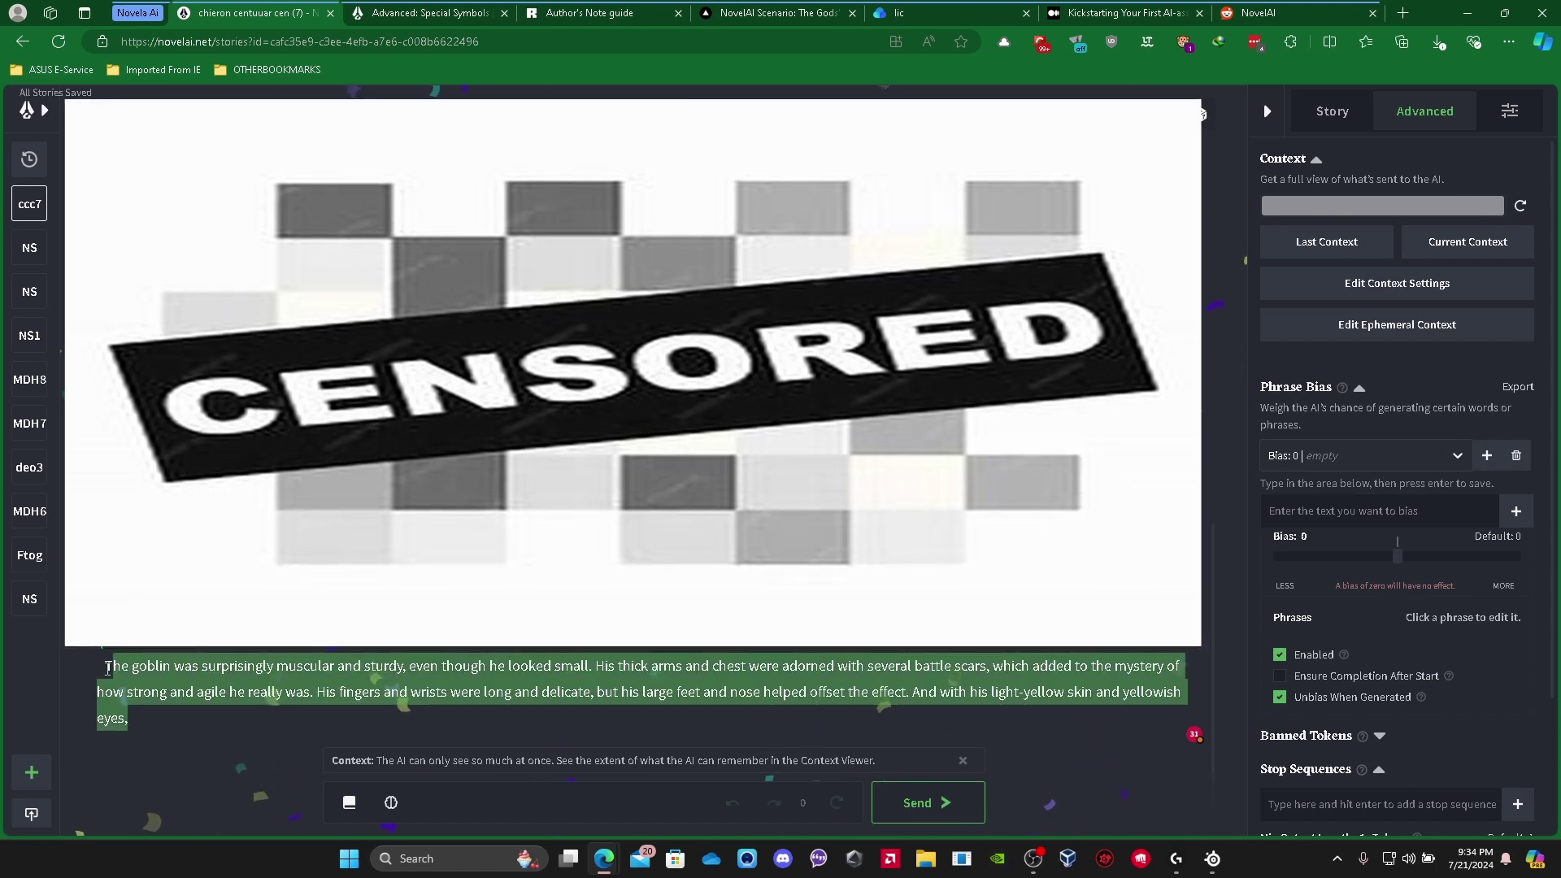
click(230, 746)
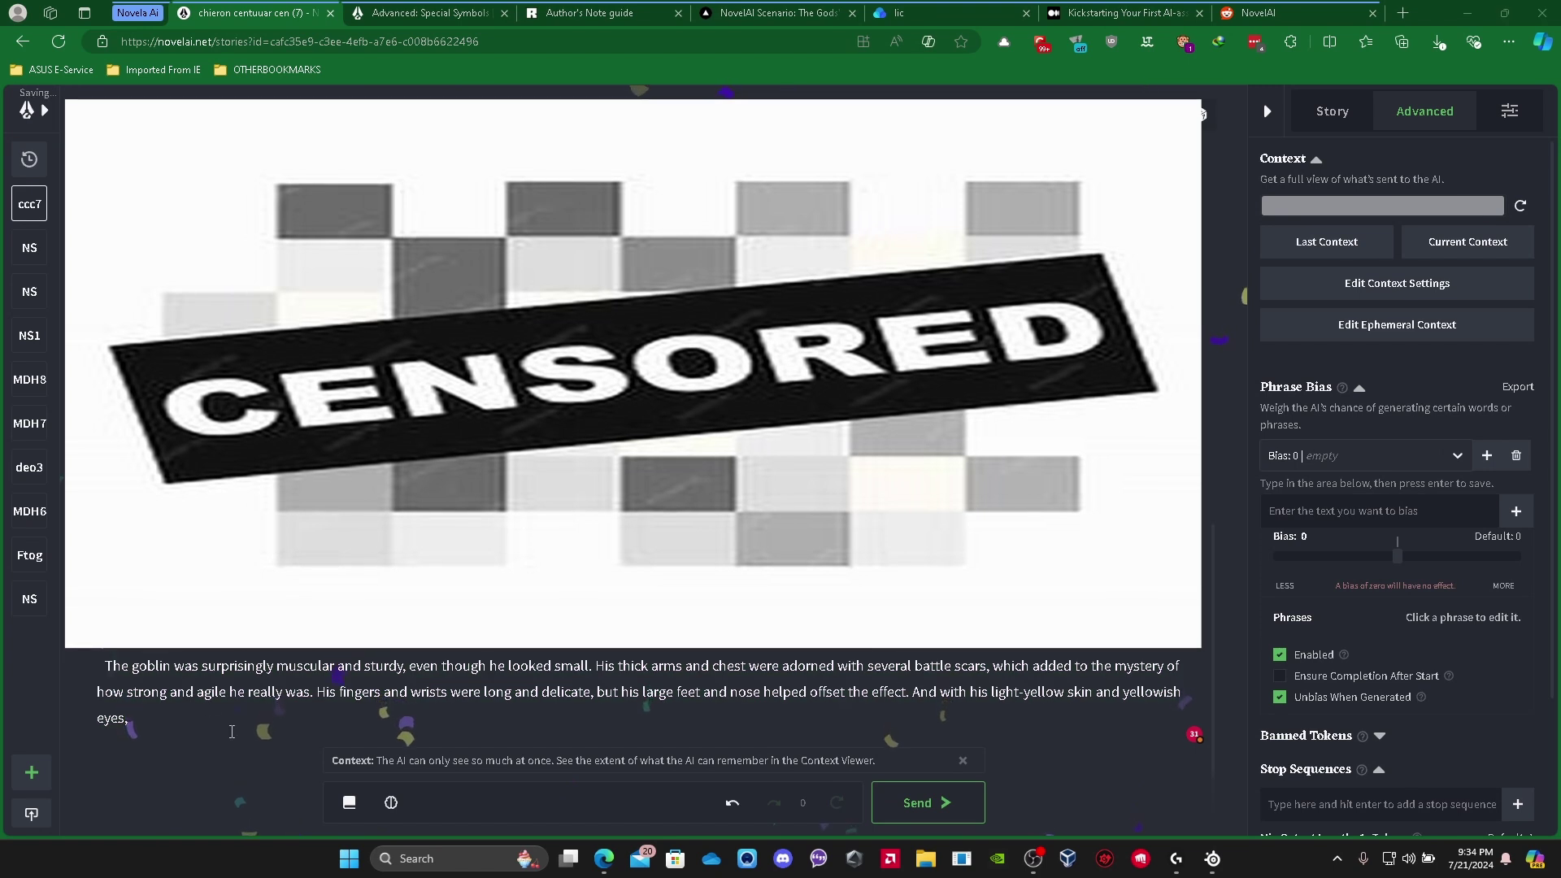
drag(130, 720, 72, 657)
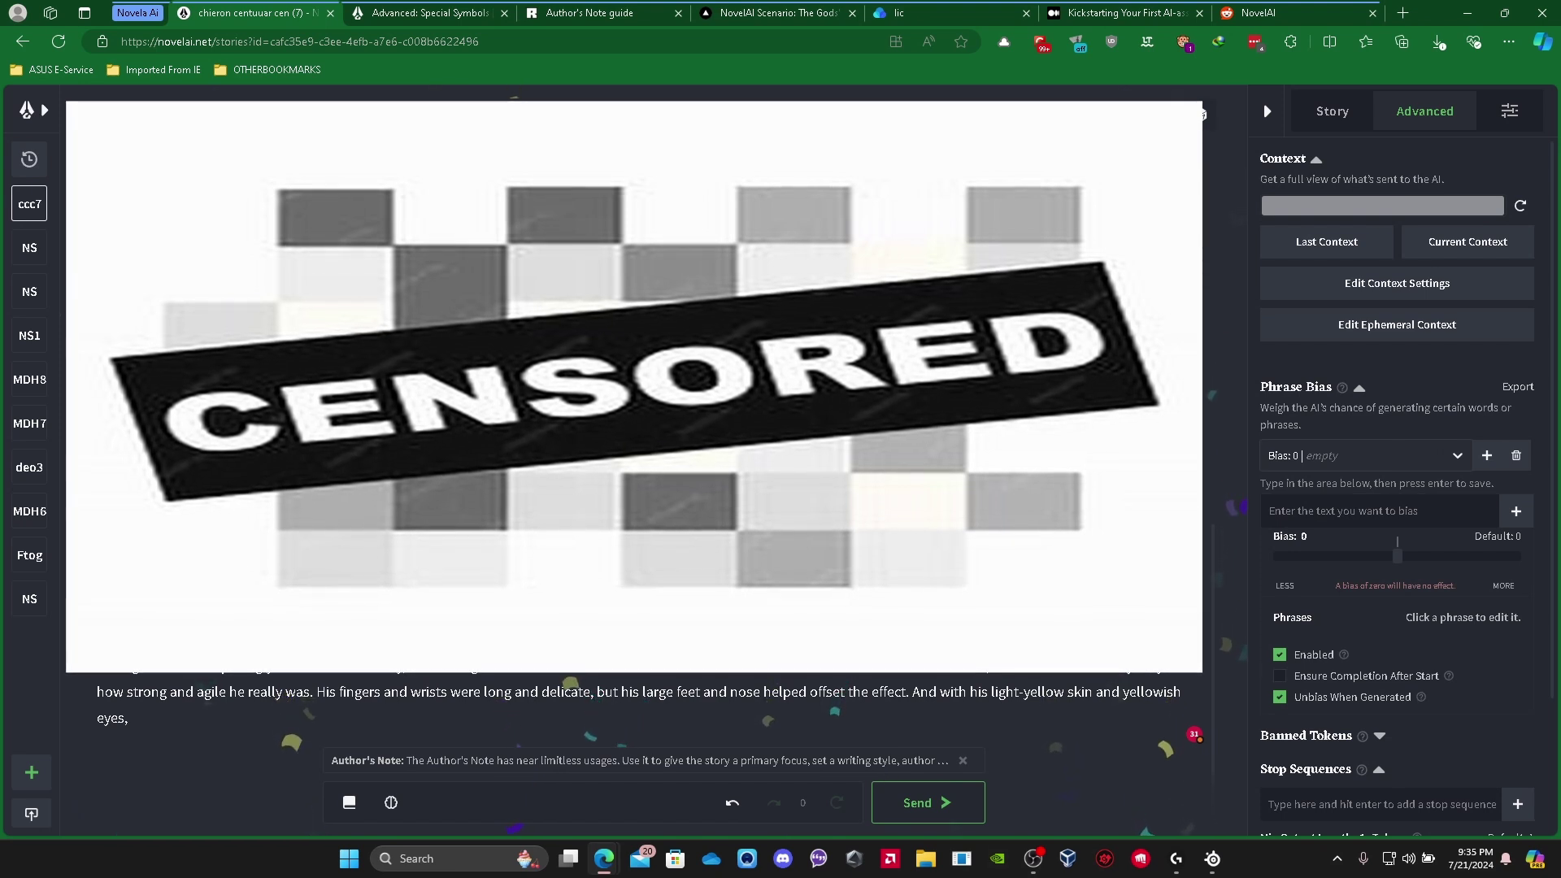
- Return to the Story tab and remove the goblin story's text from the editor
click(1332, 111)
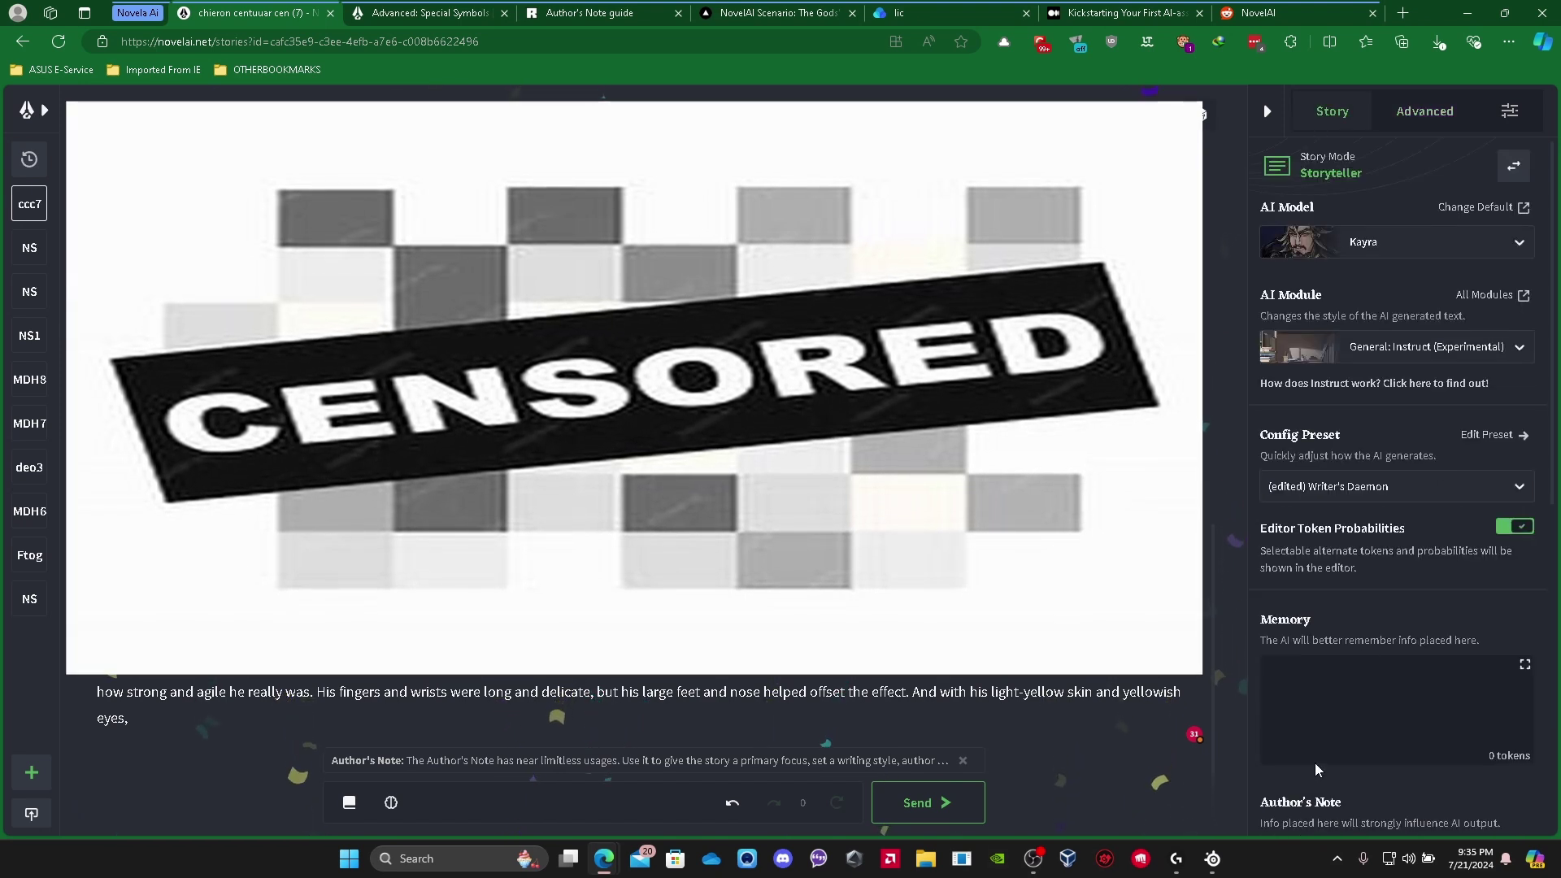
scroll(1343, 716, down, 6)
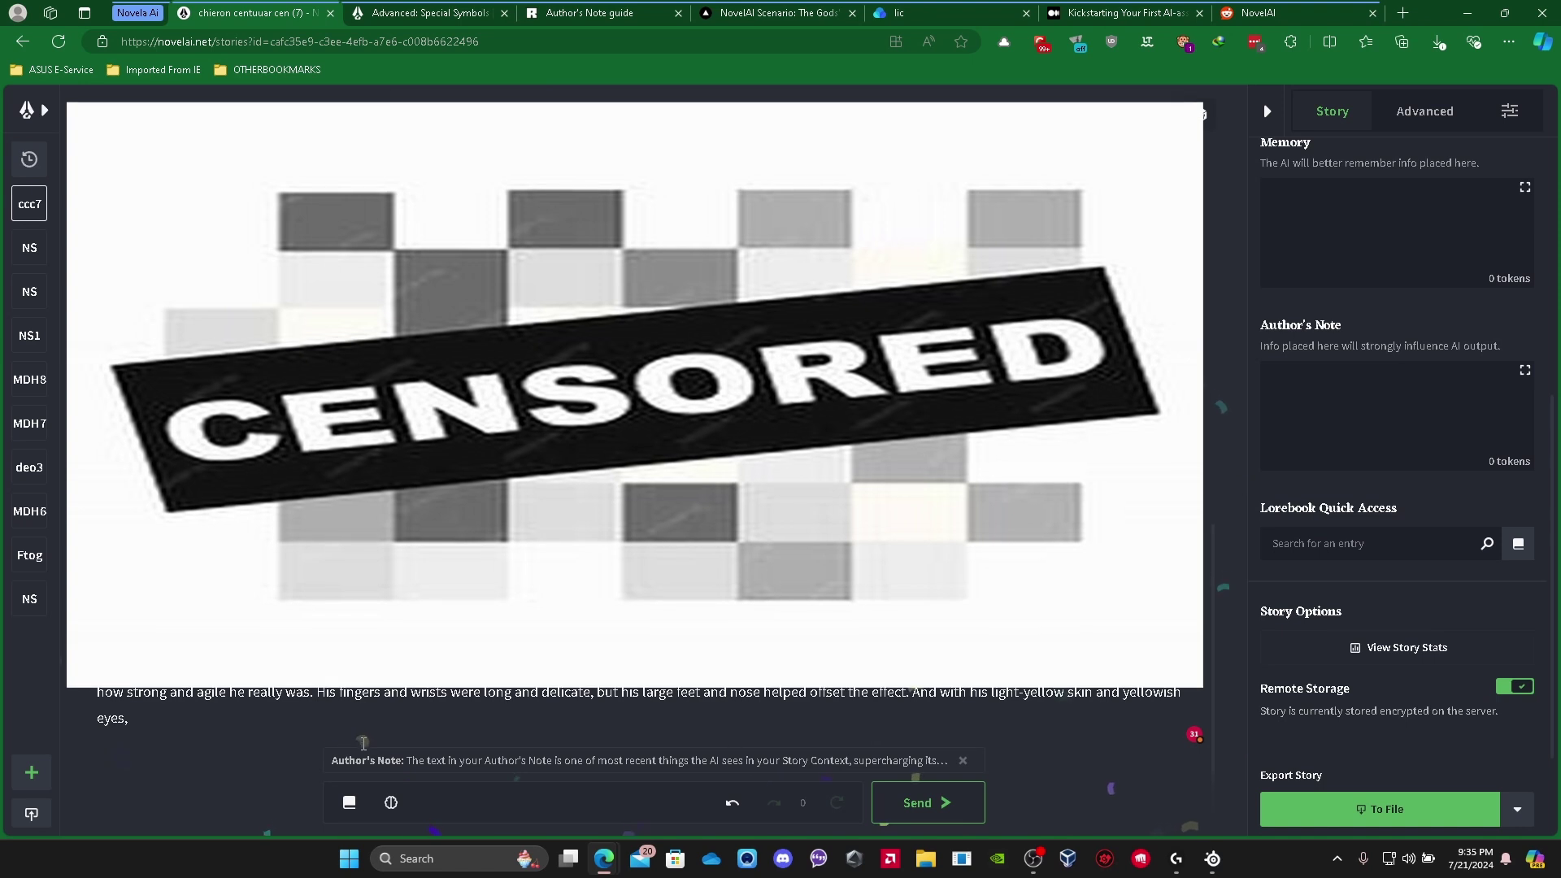
key(ctrl+a)
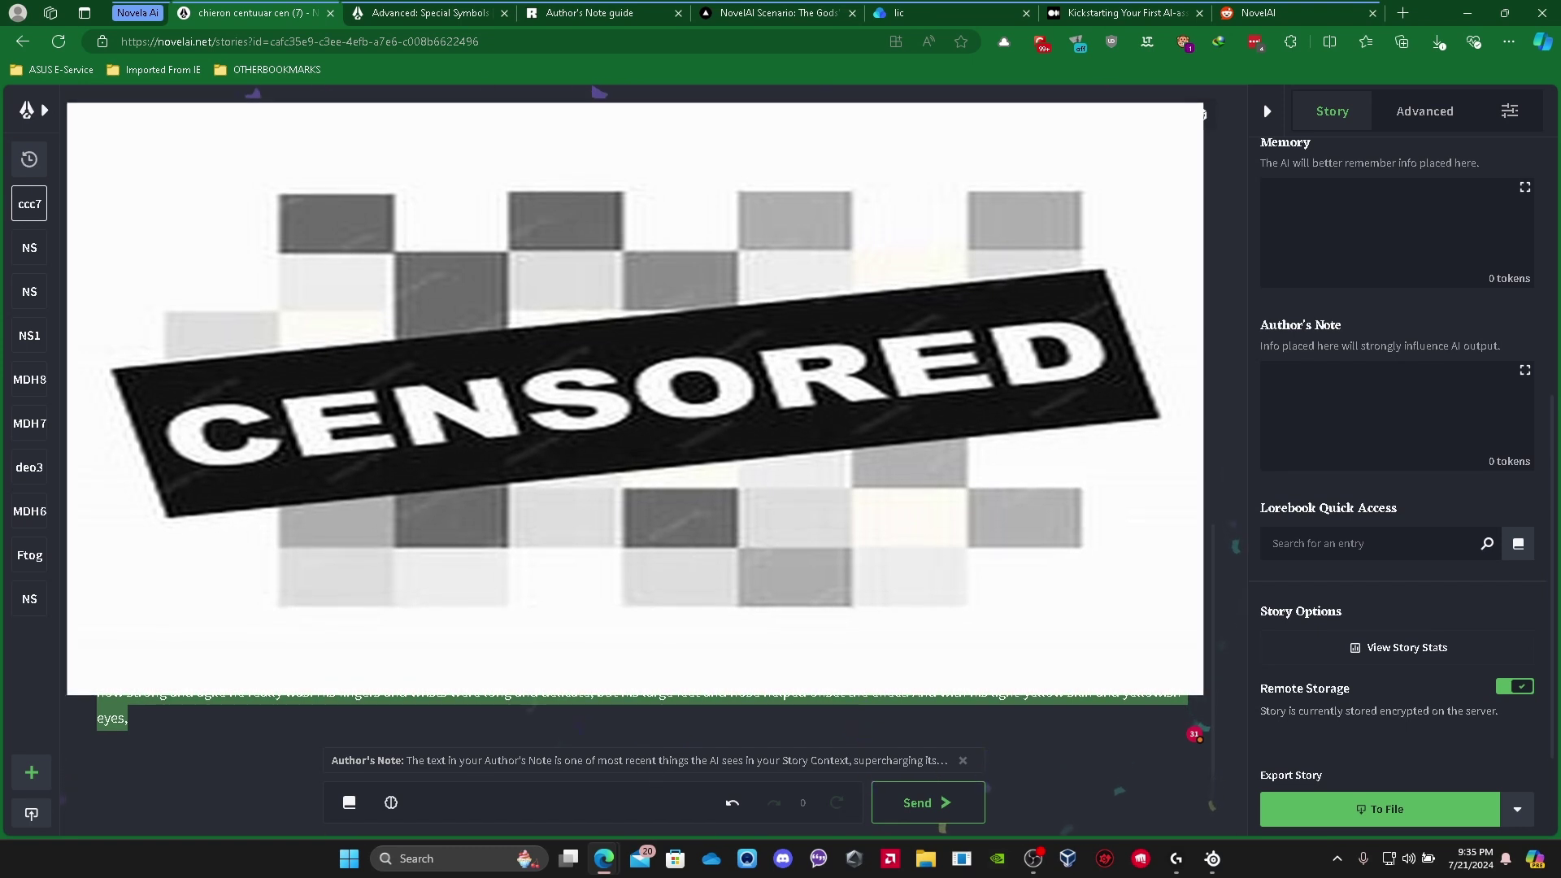
key(ctrl+v)
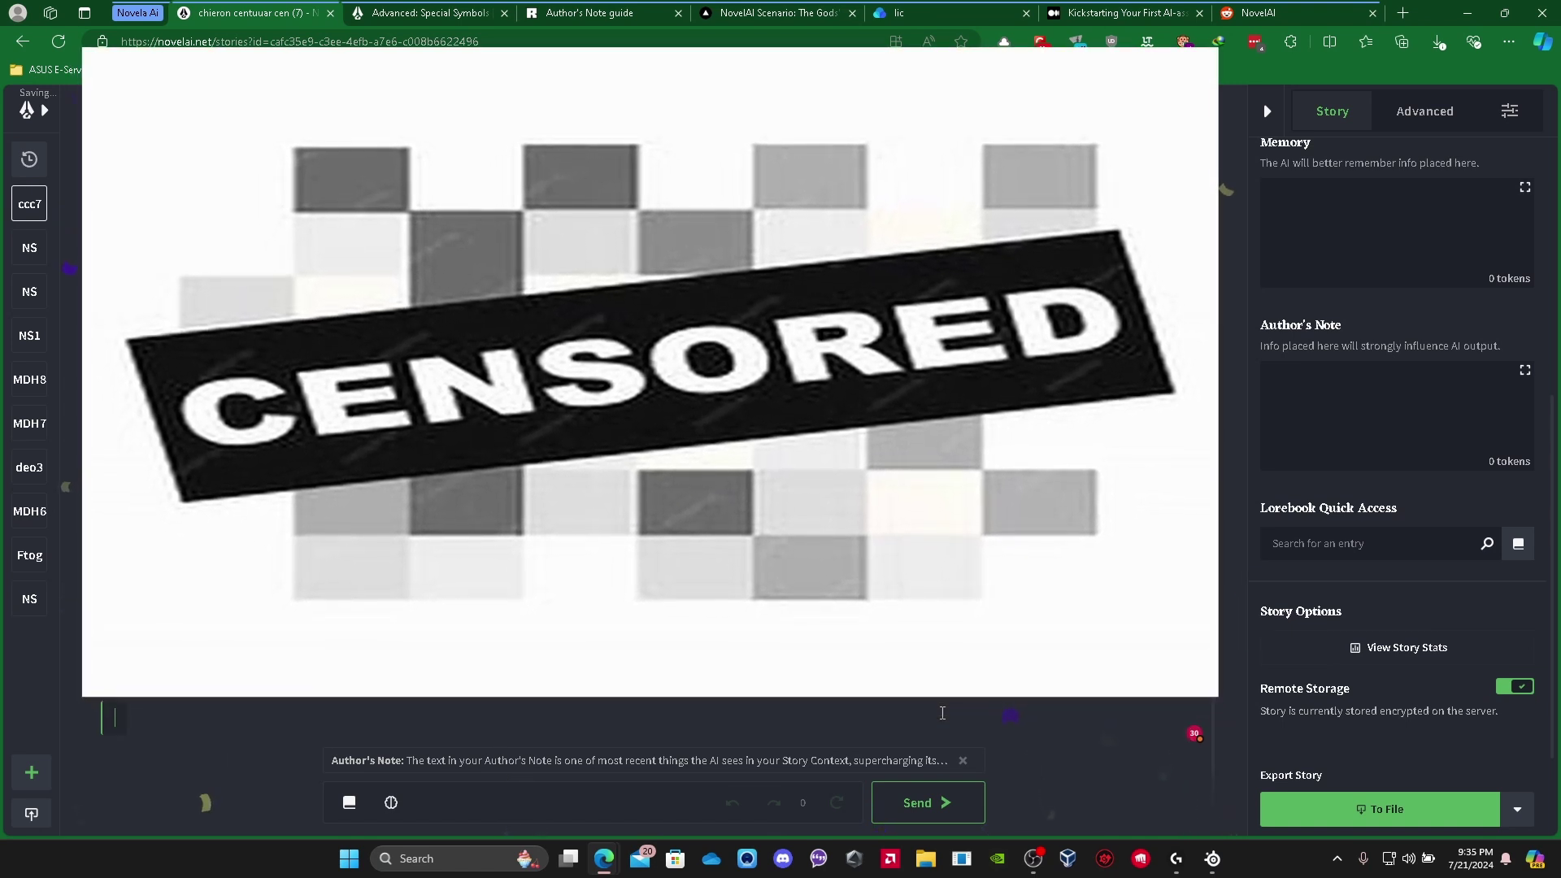
- Enter the instruction 'Describe Rolg in detail.', fixing the 'Descibe' and 'ROlg' typos, and generate prose
text(\)
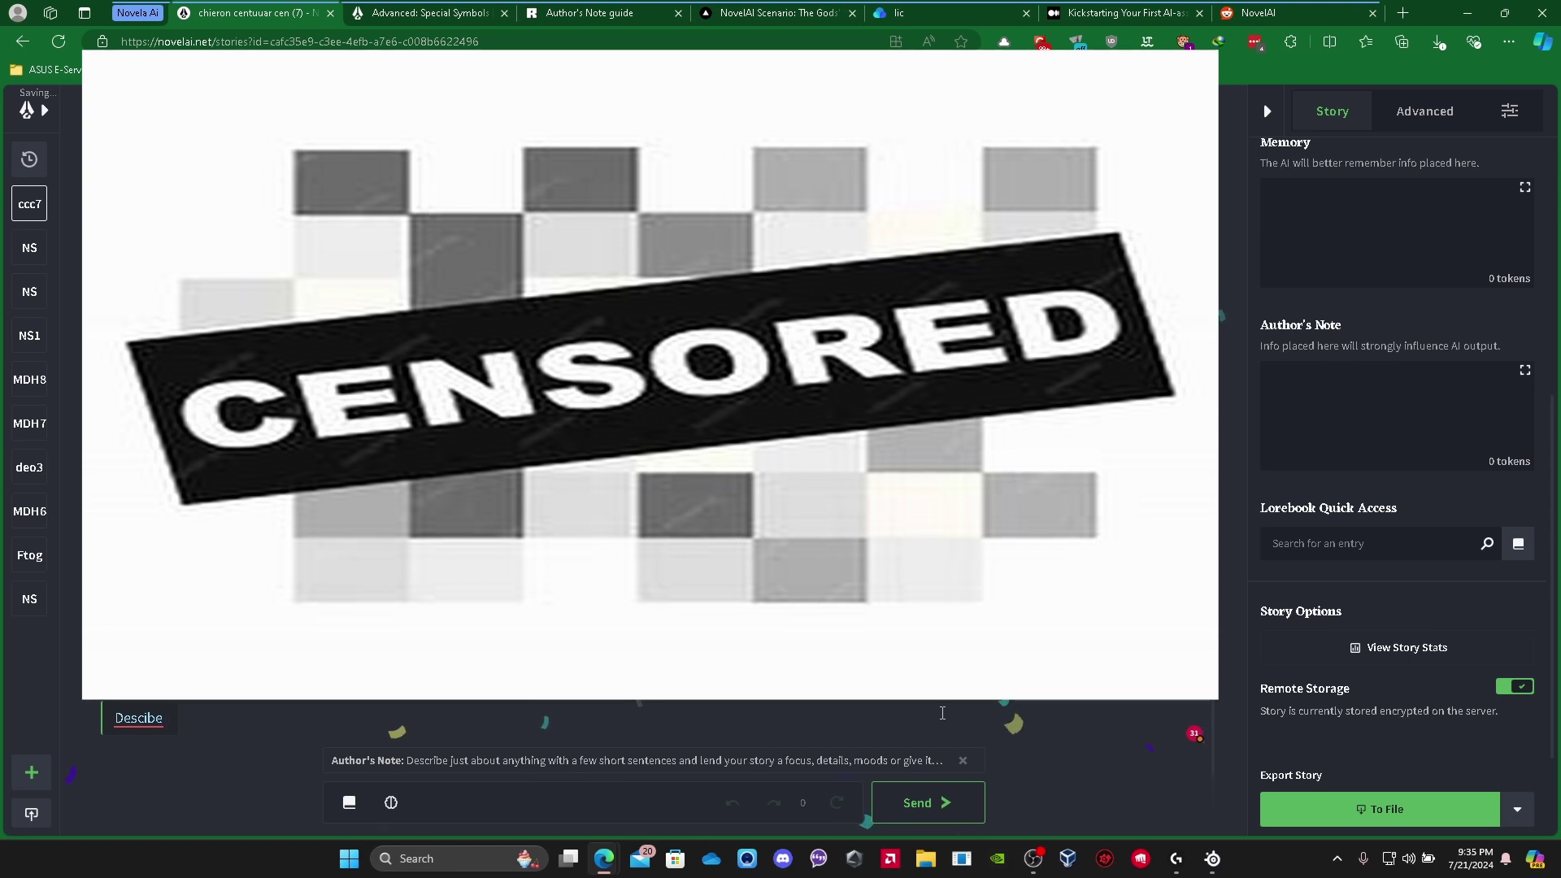
double_click(167, 713)
click(155, 695)
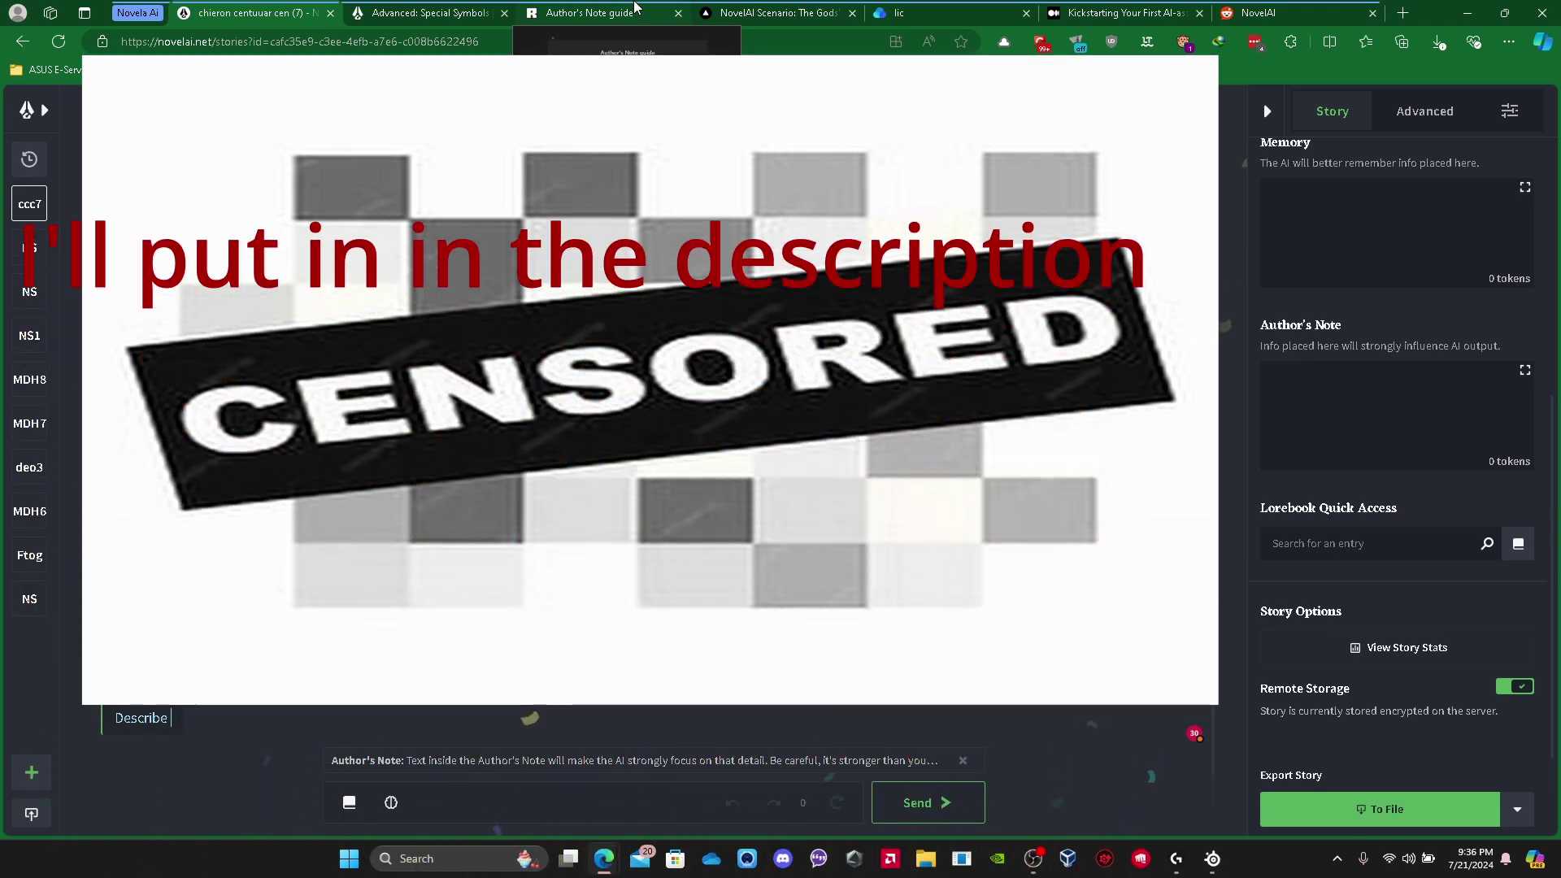
text(RO)
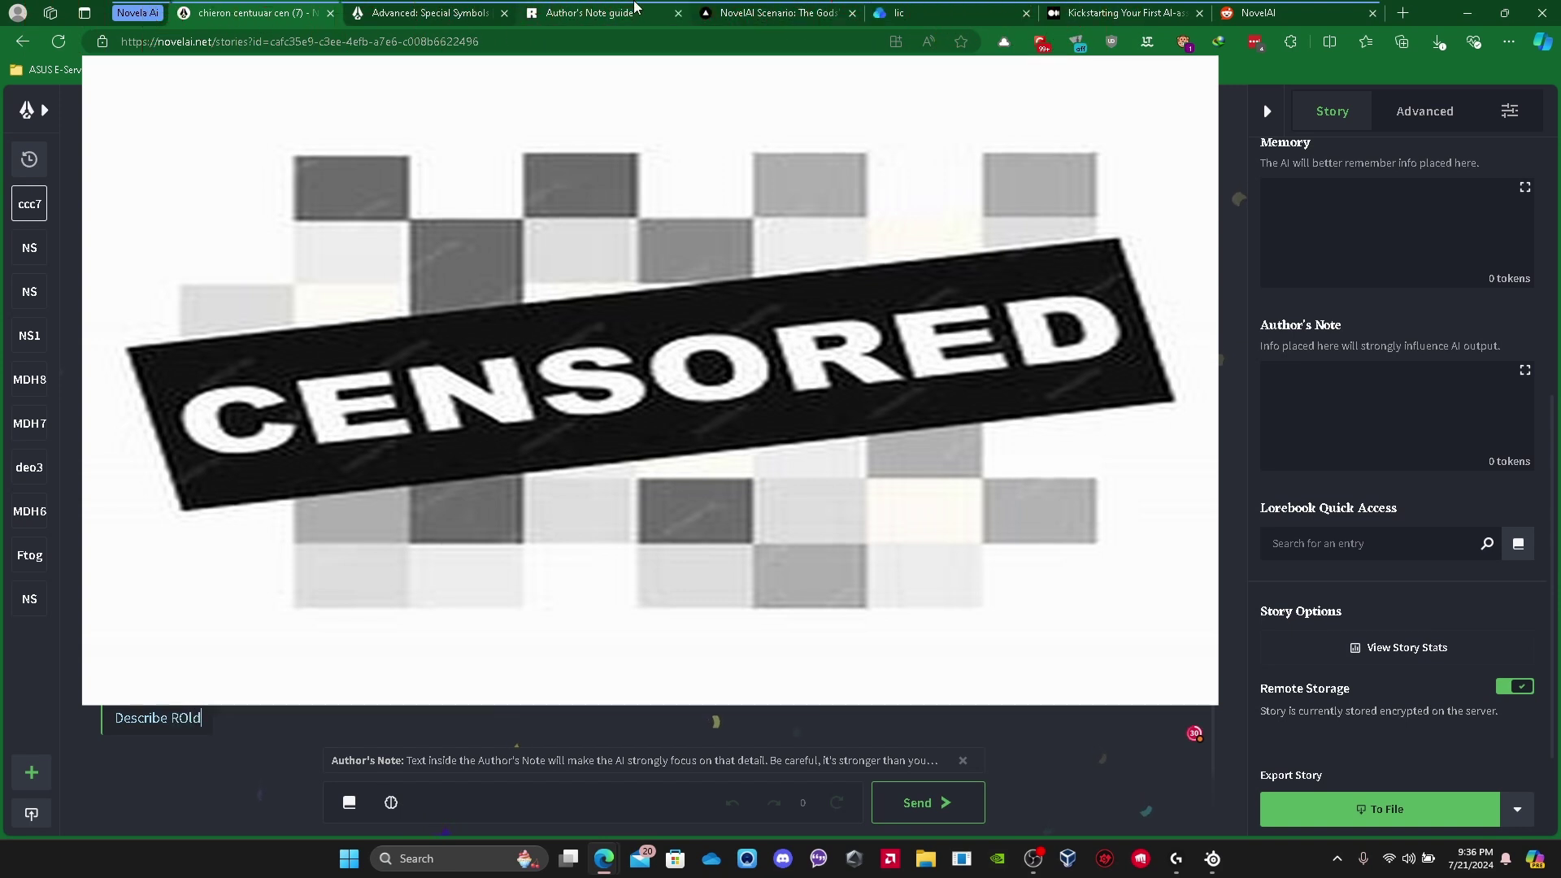
key(BackSpace)
text(olg in detail.)
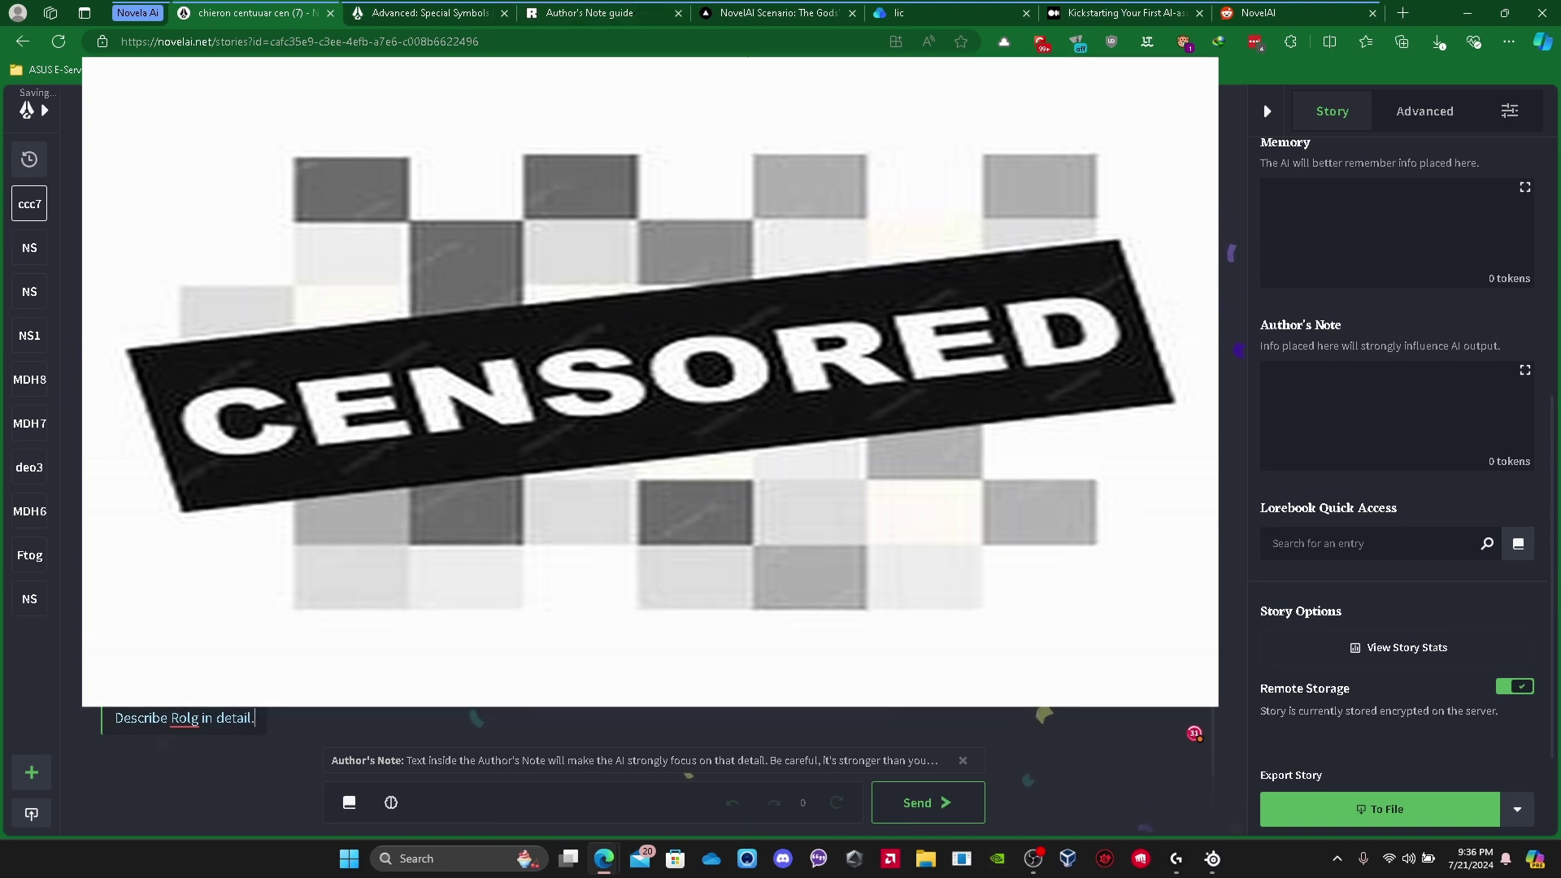
key(ctrl+Return)
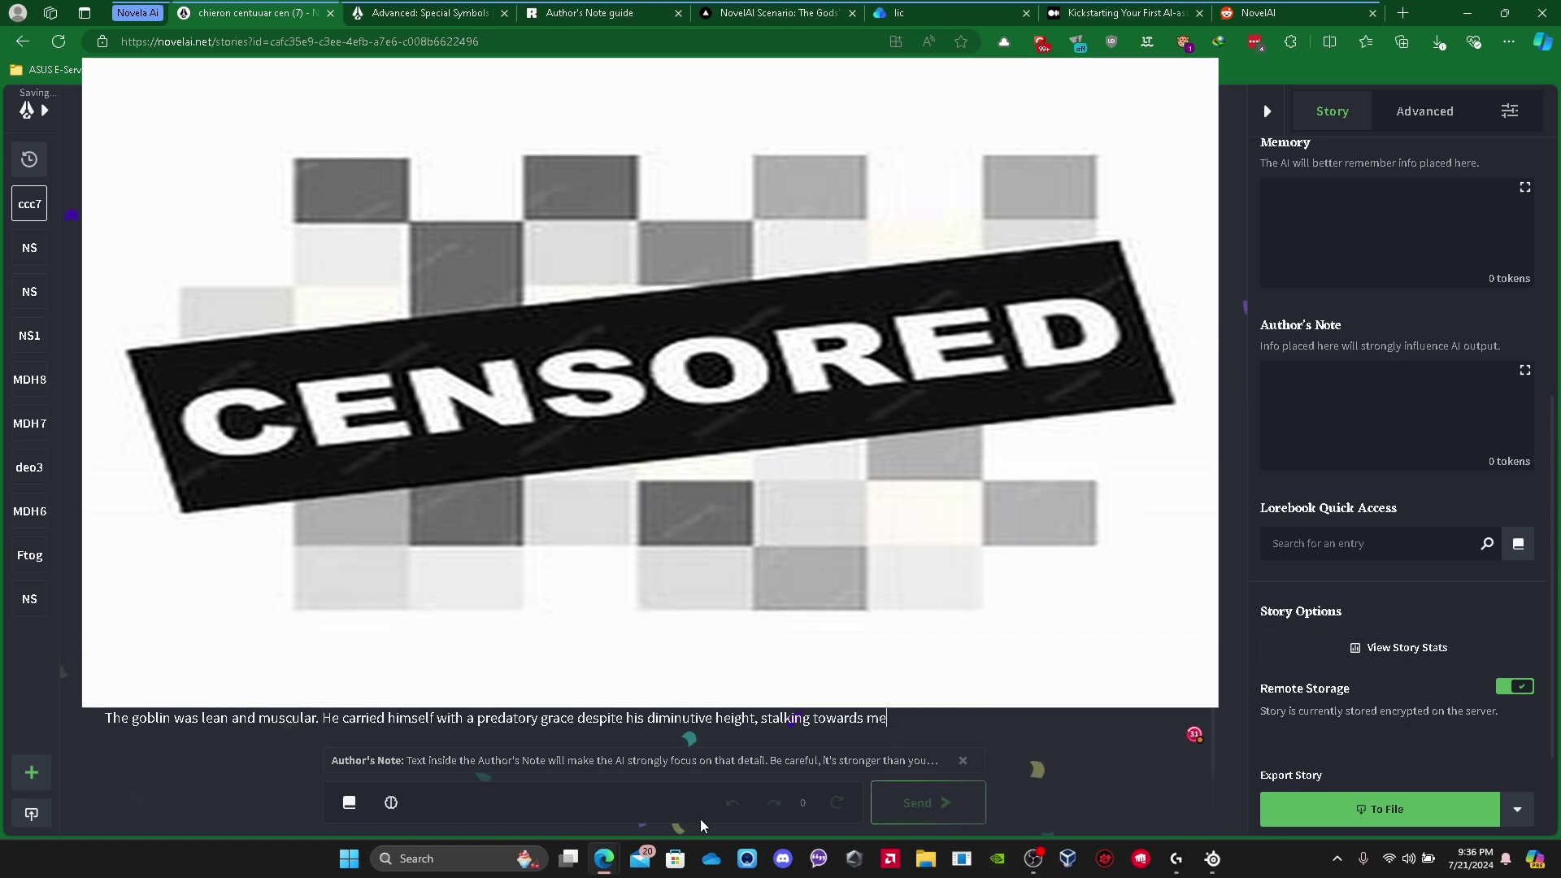
- Undo the first Rolg prose and regenerate it as a short-statured, muscular but lean goblin
click(746, 813)
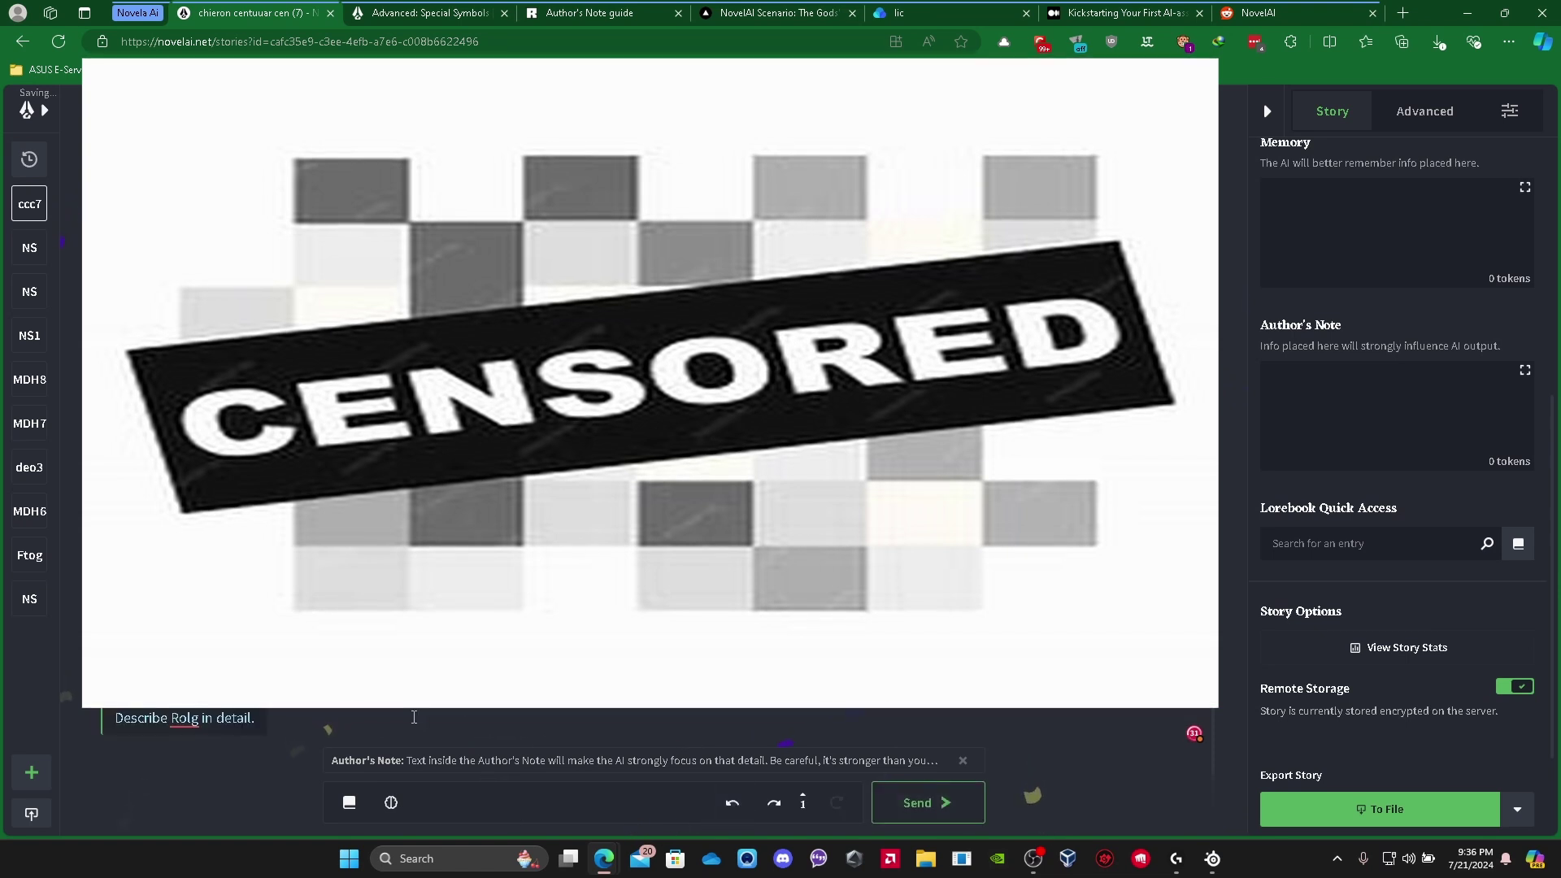
click(919, 803)
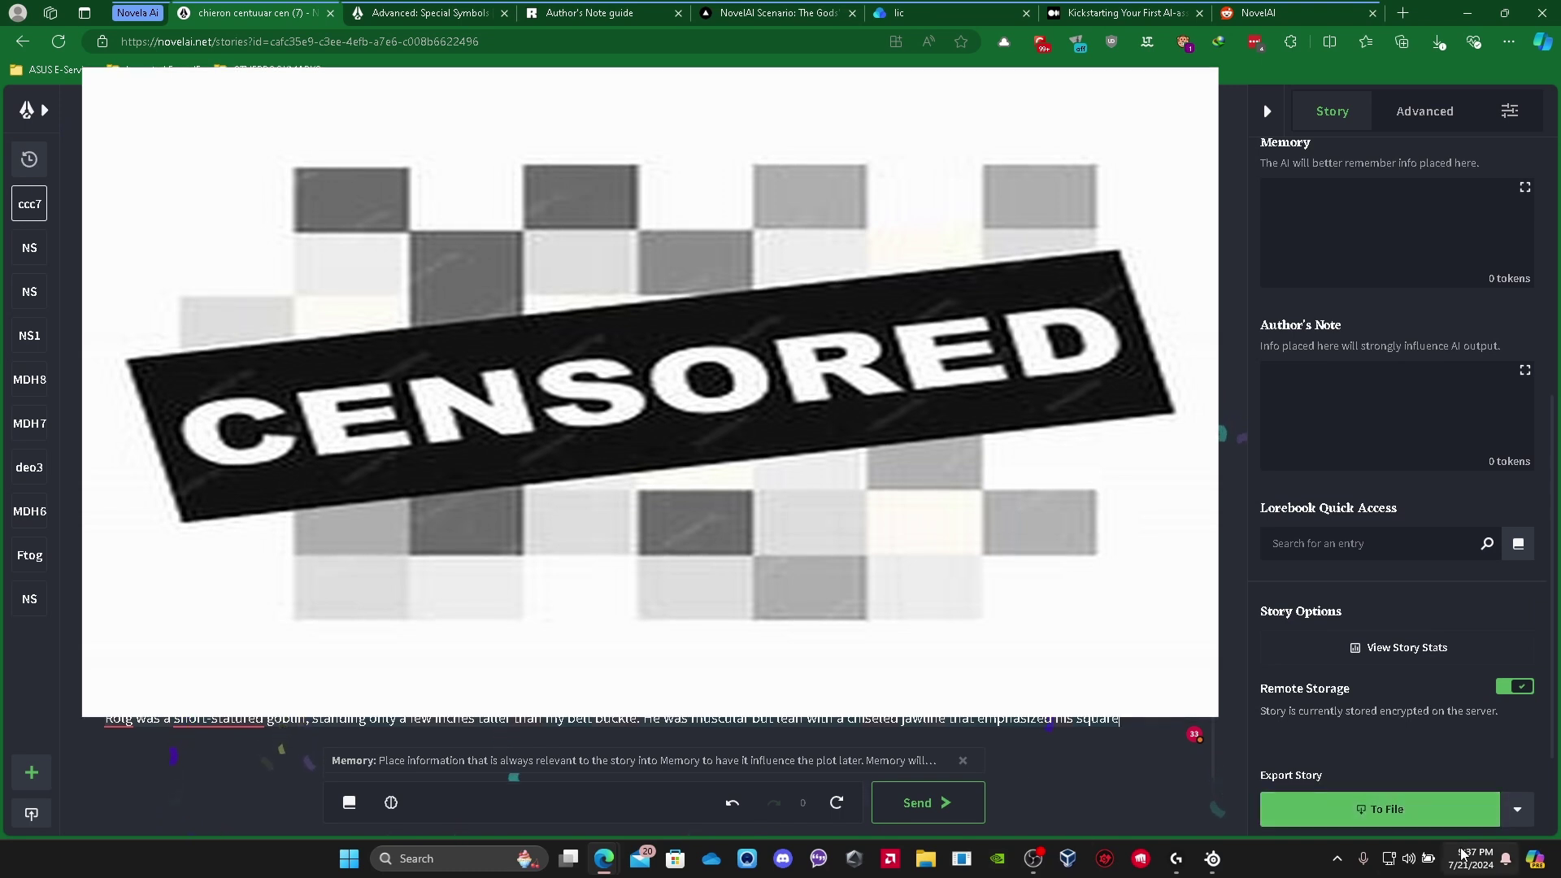
mouse_move(1461, 852)
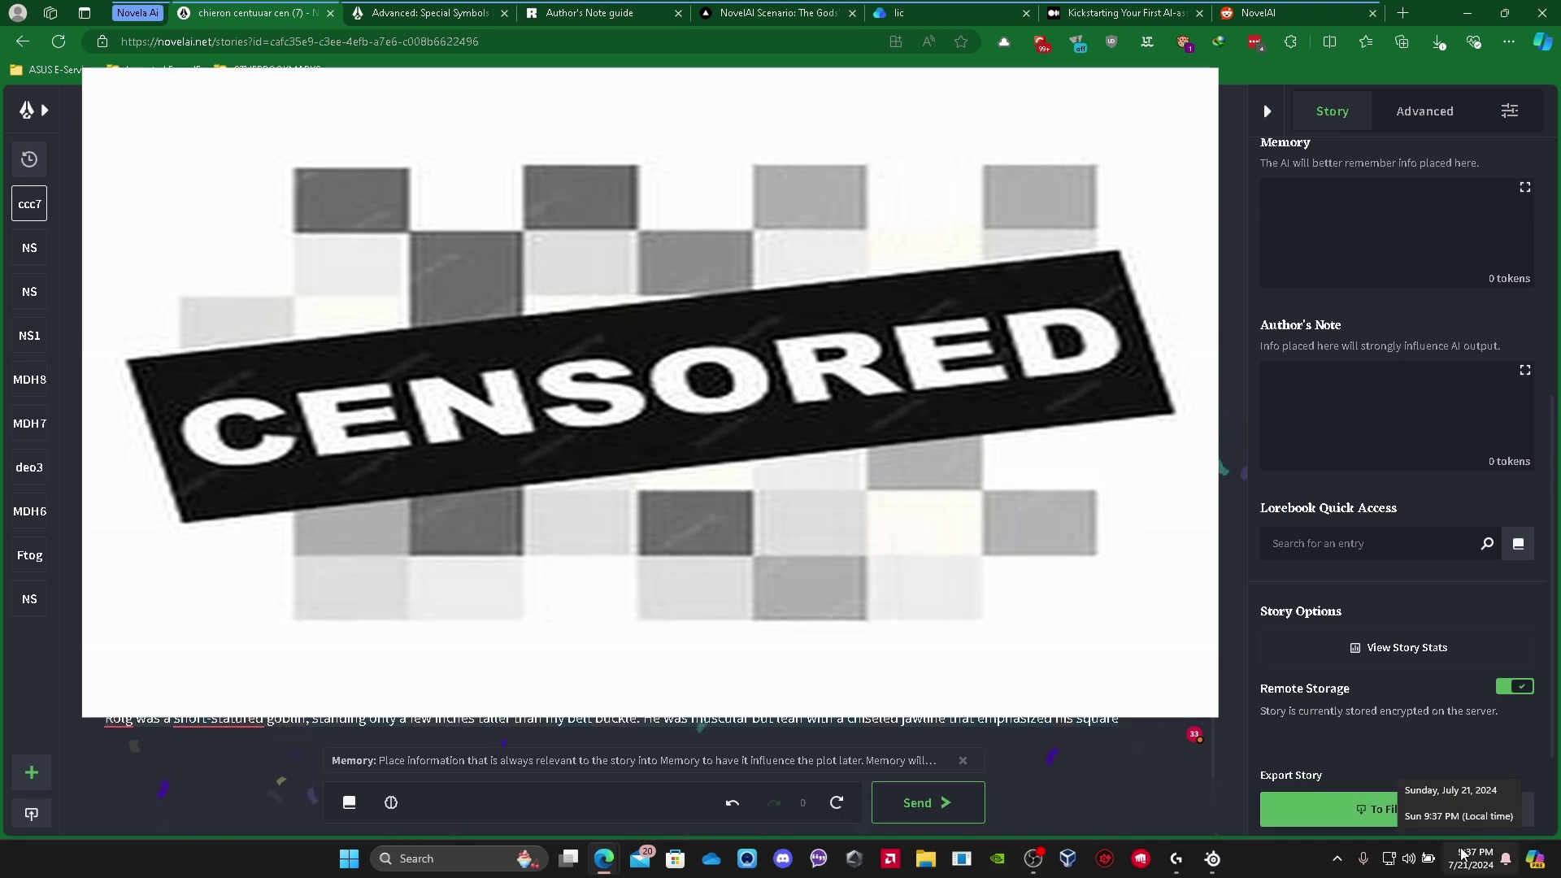
mouse_move(603, 858)
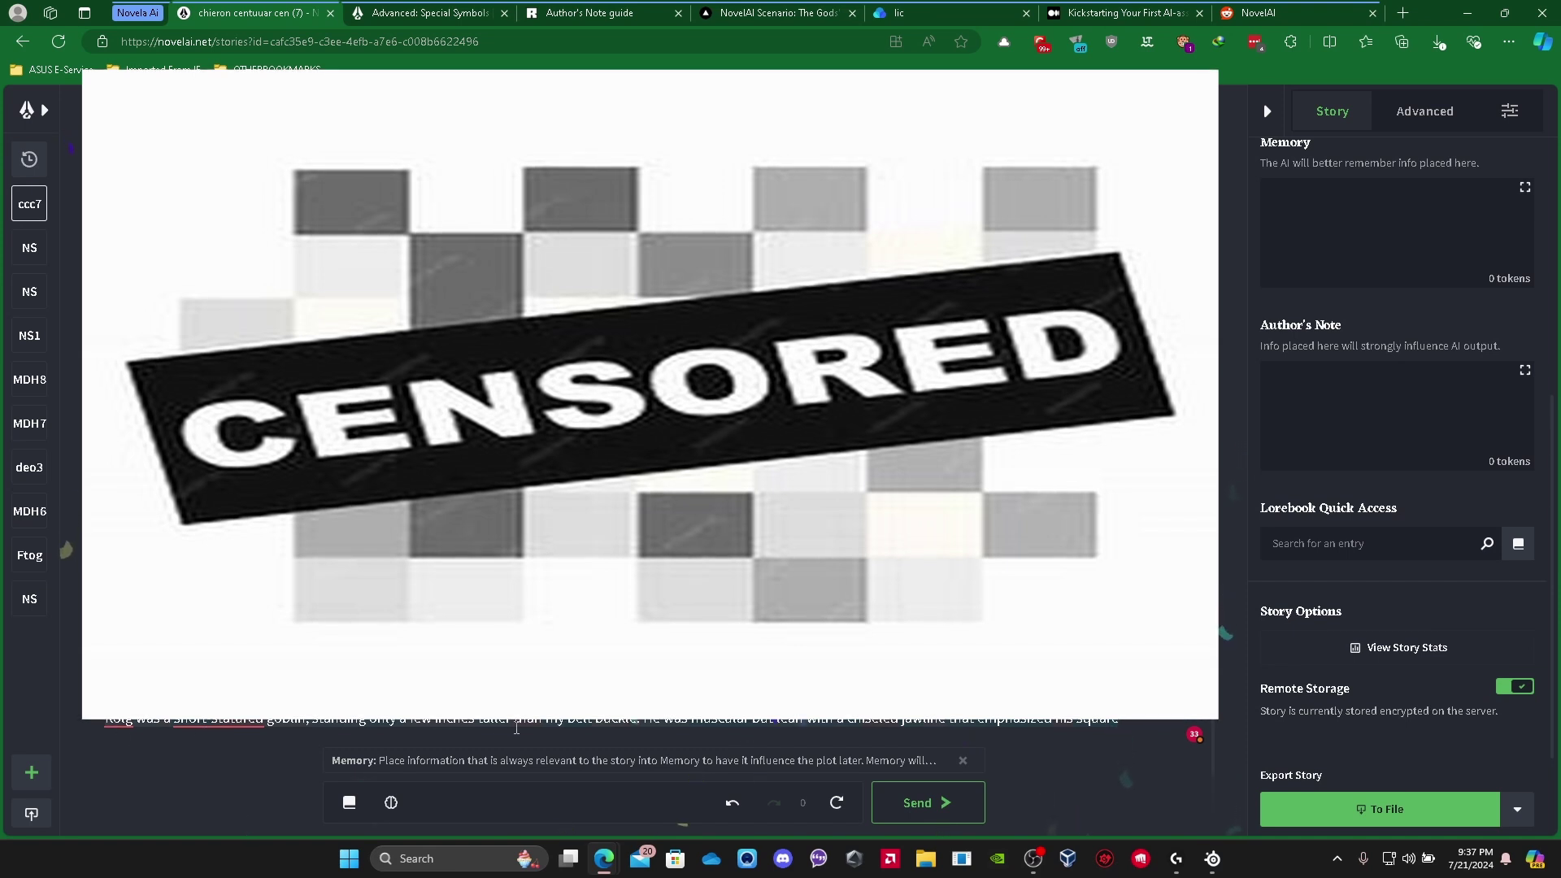
- Retry once, undo the Rolg text twice, then run two fresh generations from the instruction
click(837, 802)
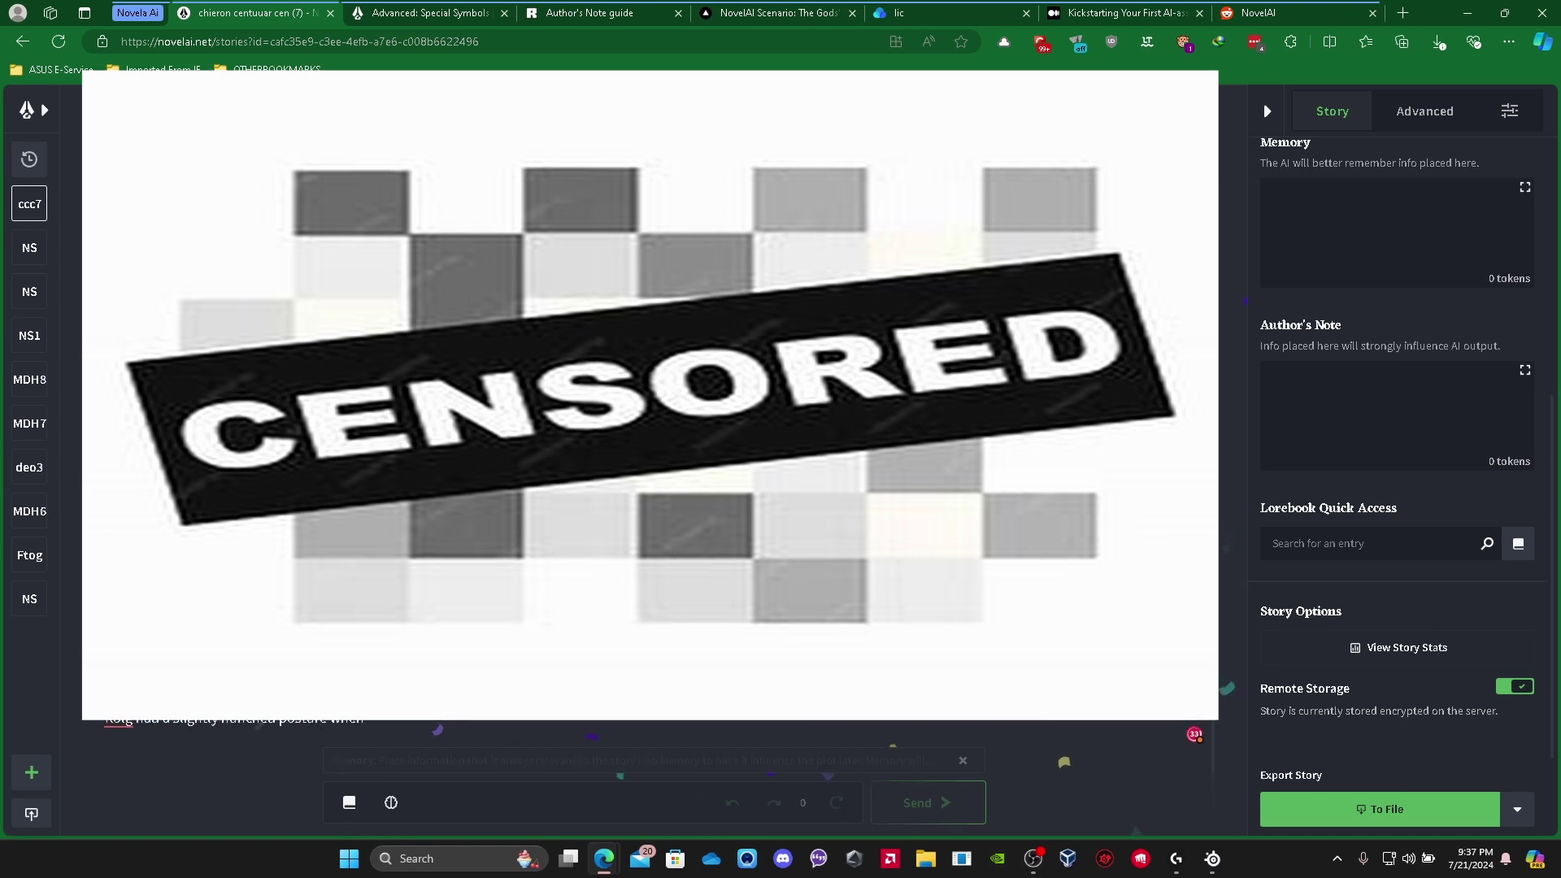
click(732, 805)
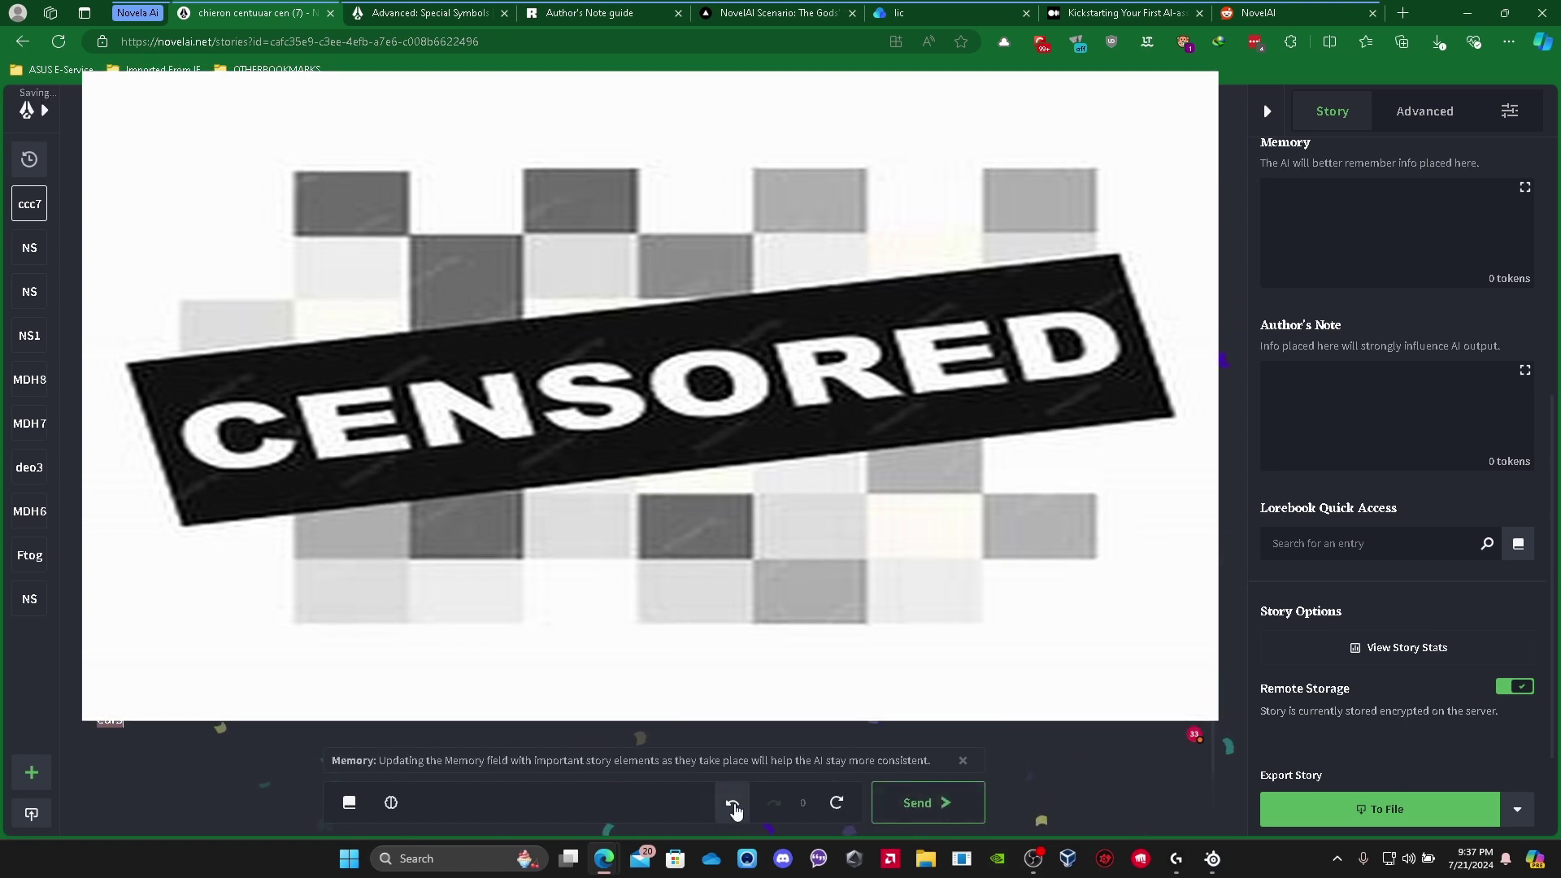
click(733, 805)
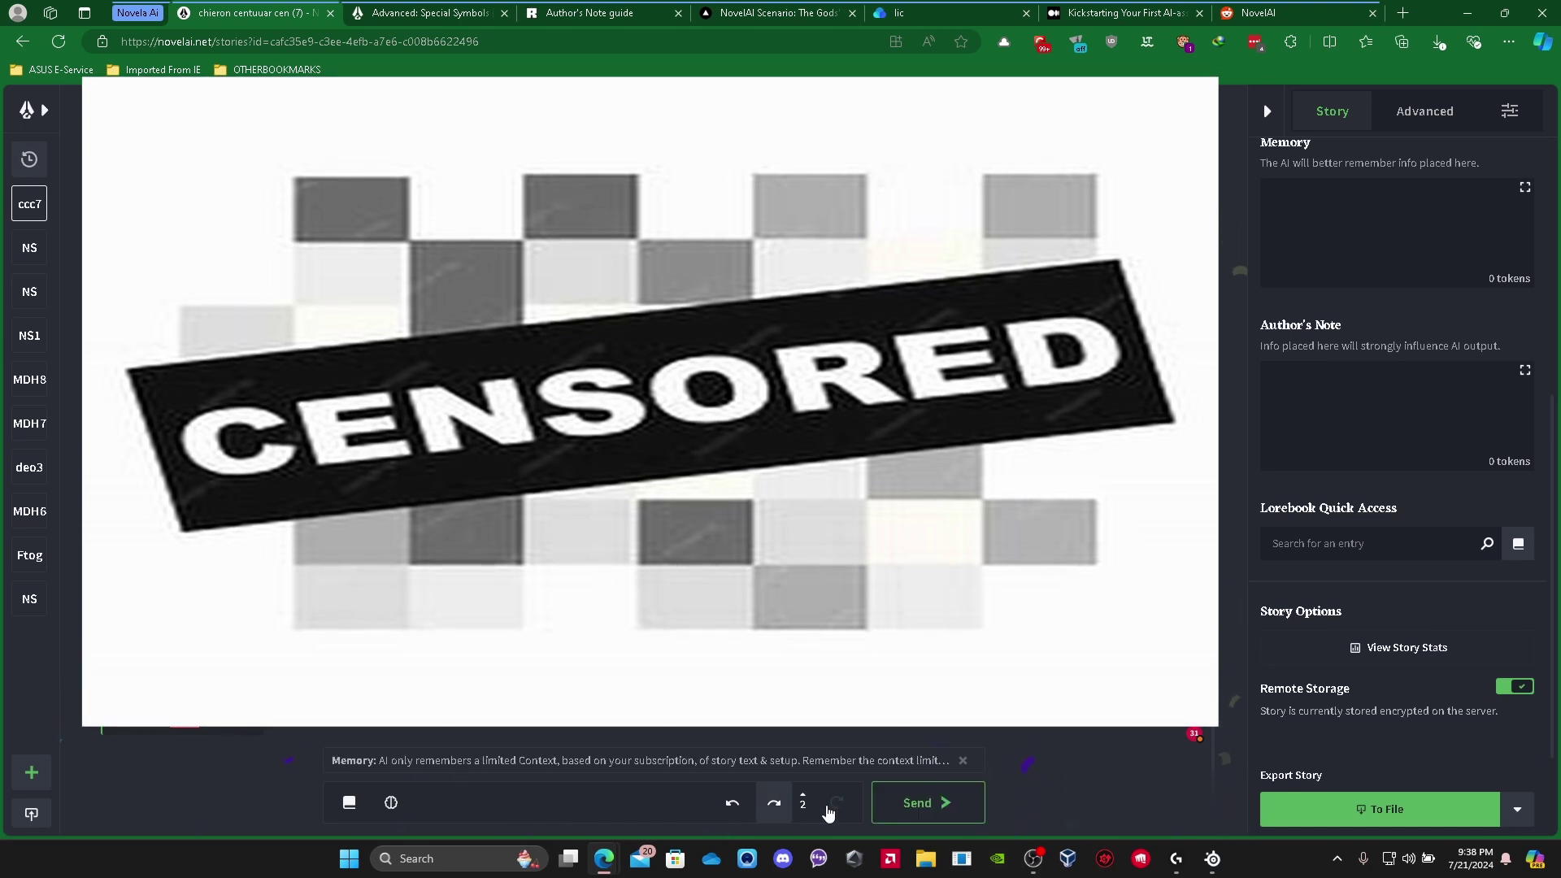
click(894, 804)
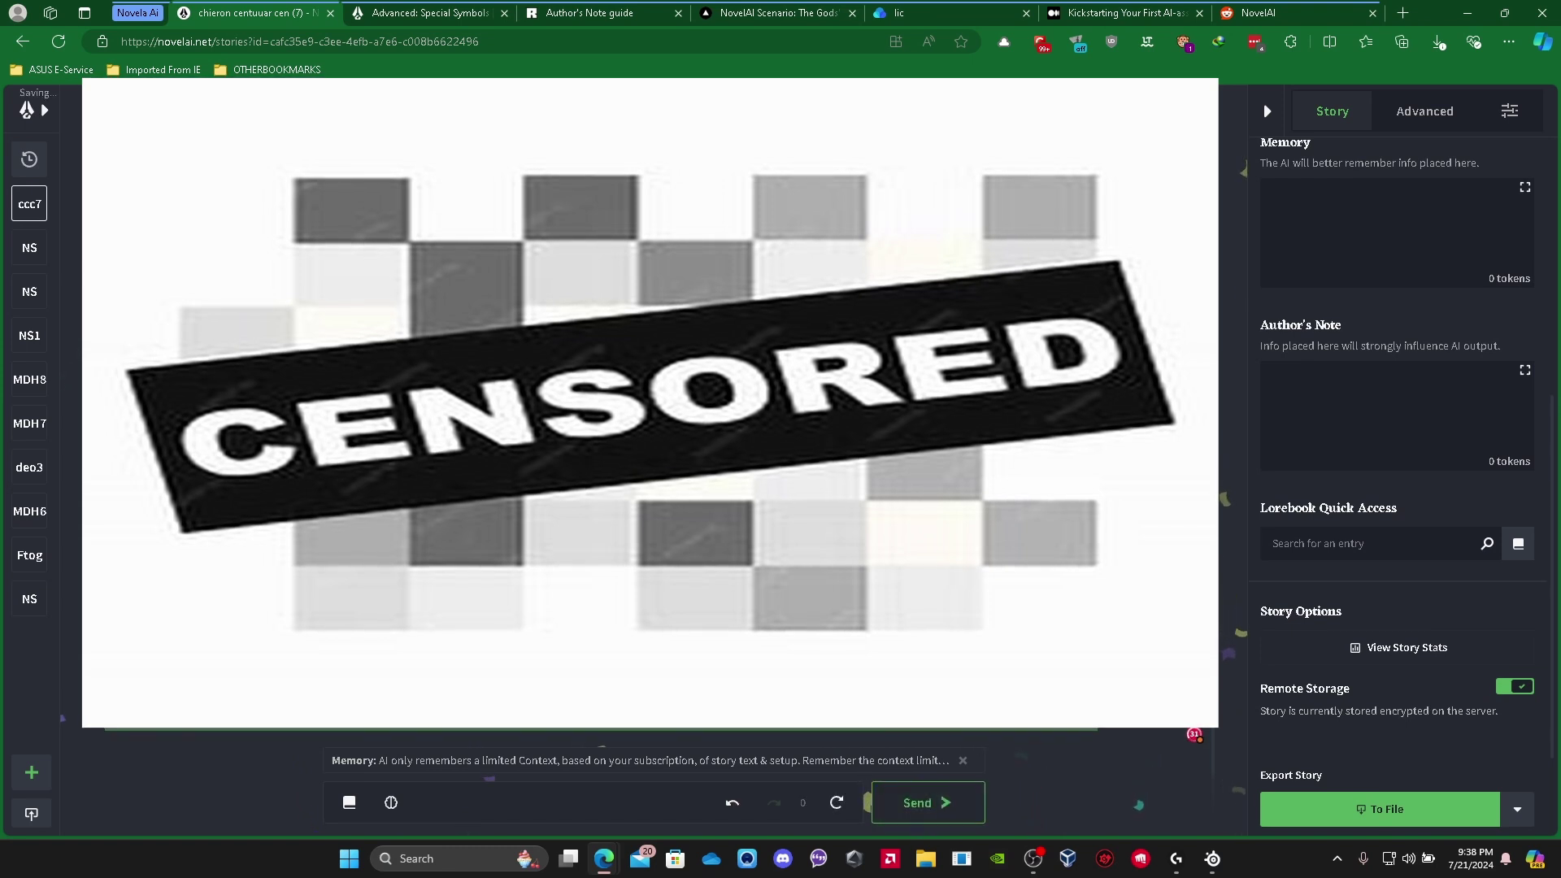
click(895, 803)
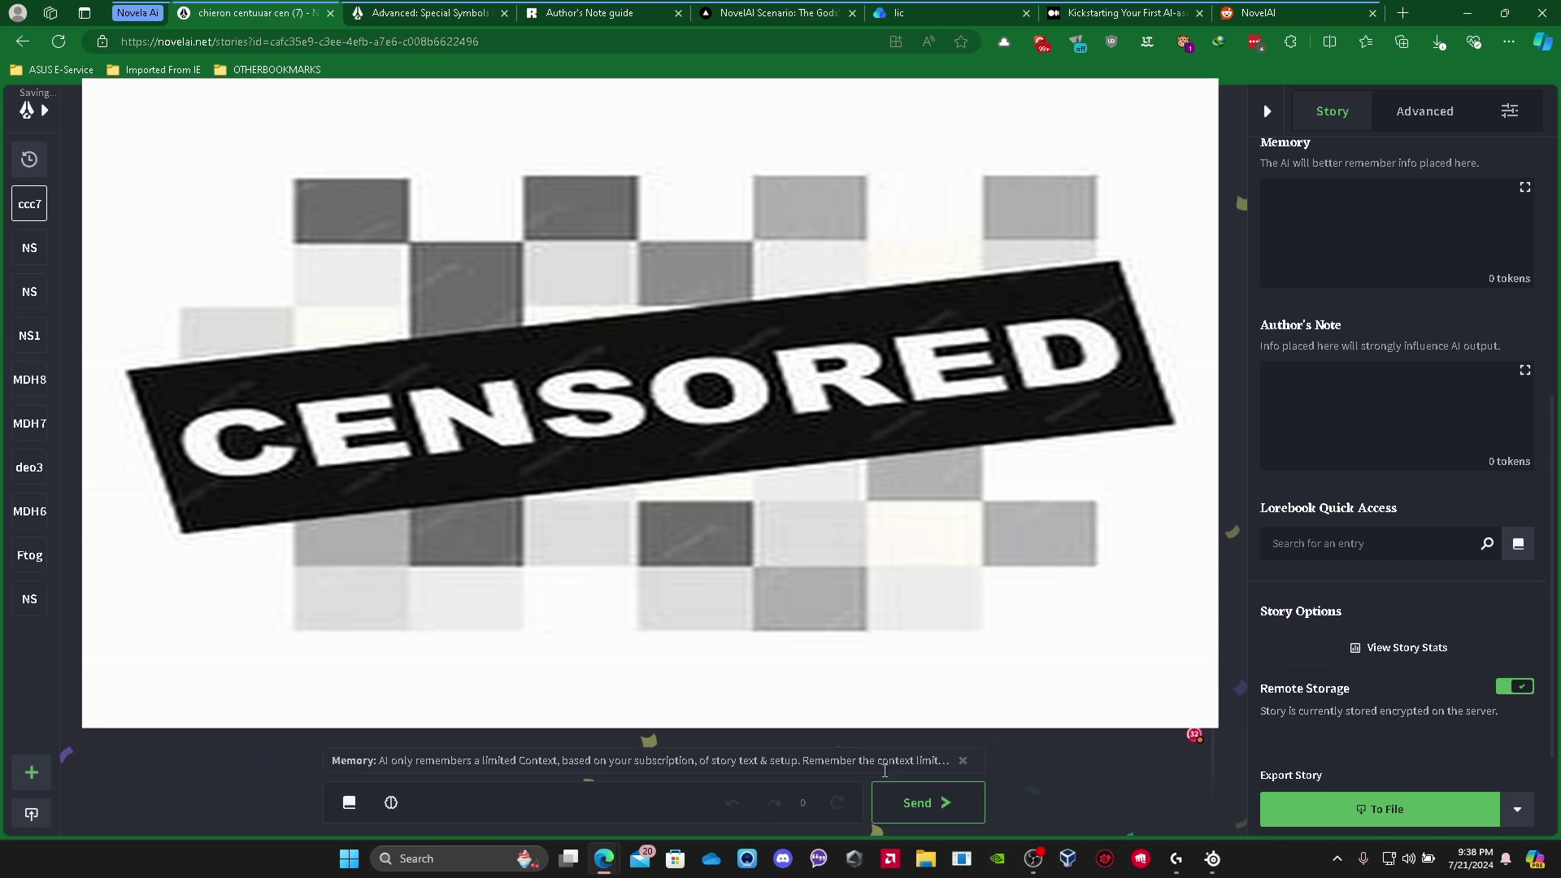